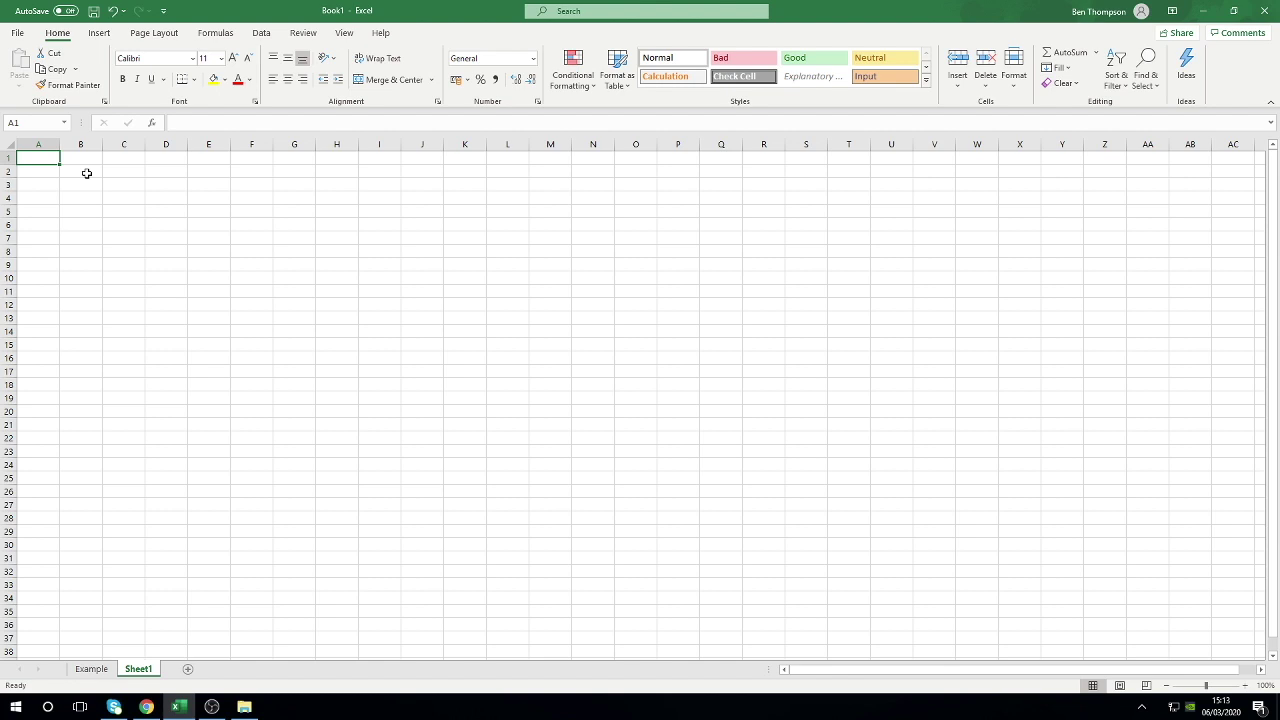
# Open the Office Add-ins store via Get Add-ins on the Insert tab
pyautogui.click(99, 34)
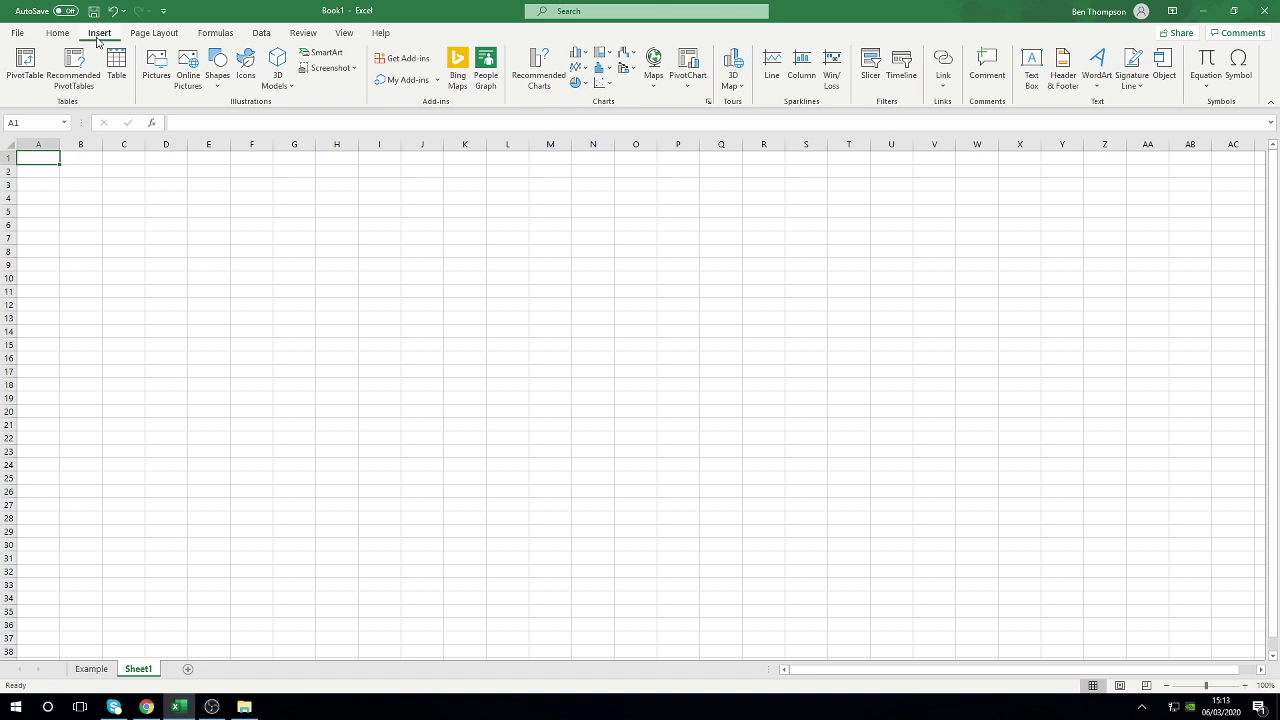
pyautogui.click(416, 61)
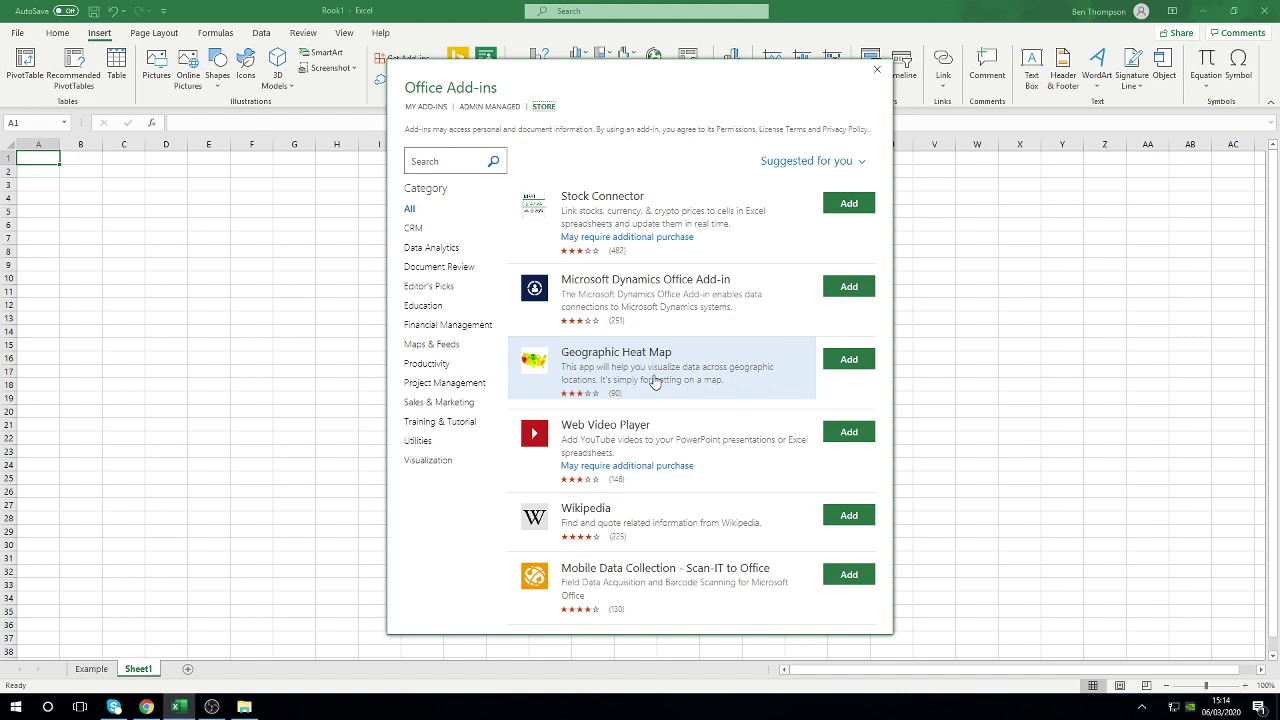
# Search the add-ins store for 'visio' to list Microsoft Visio Data Visualizer (Preview)
pyautogui.click(455, 161)
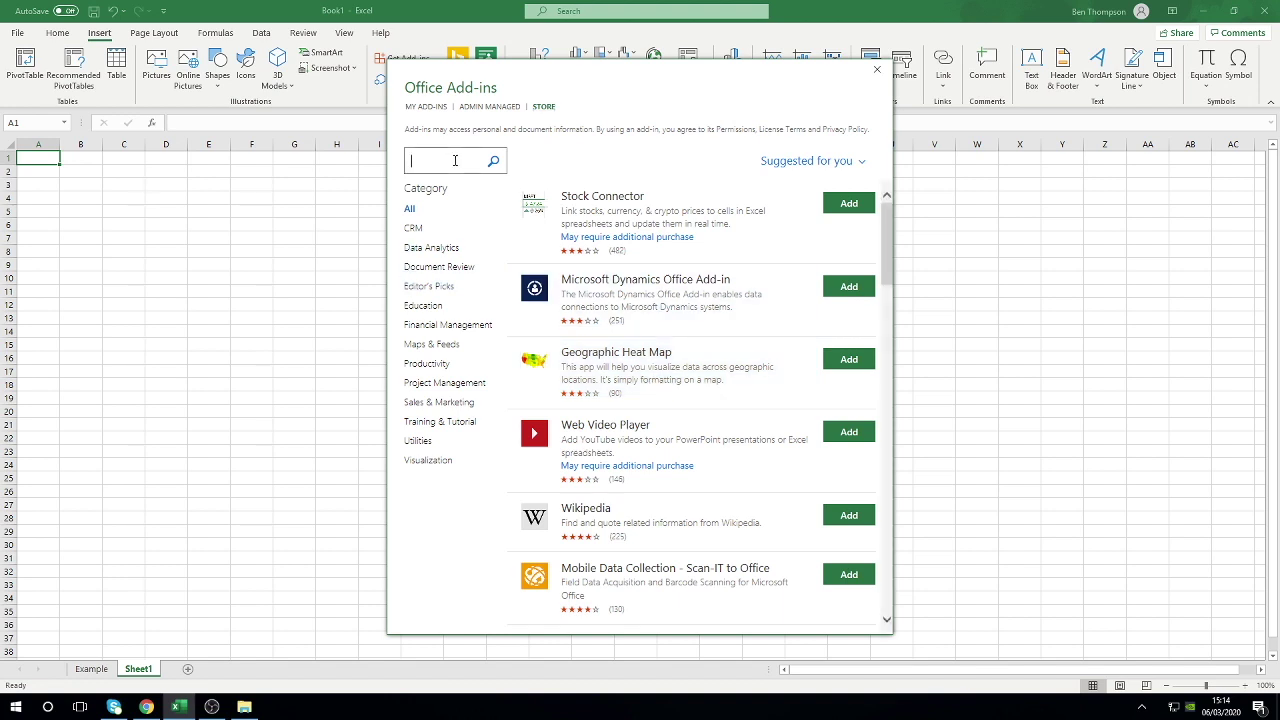
pyautogui.write('visio')
pyautogui.press('Return')
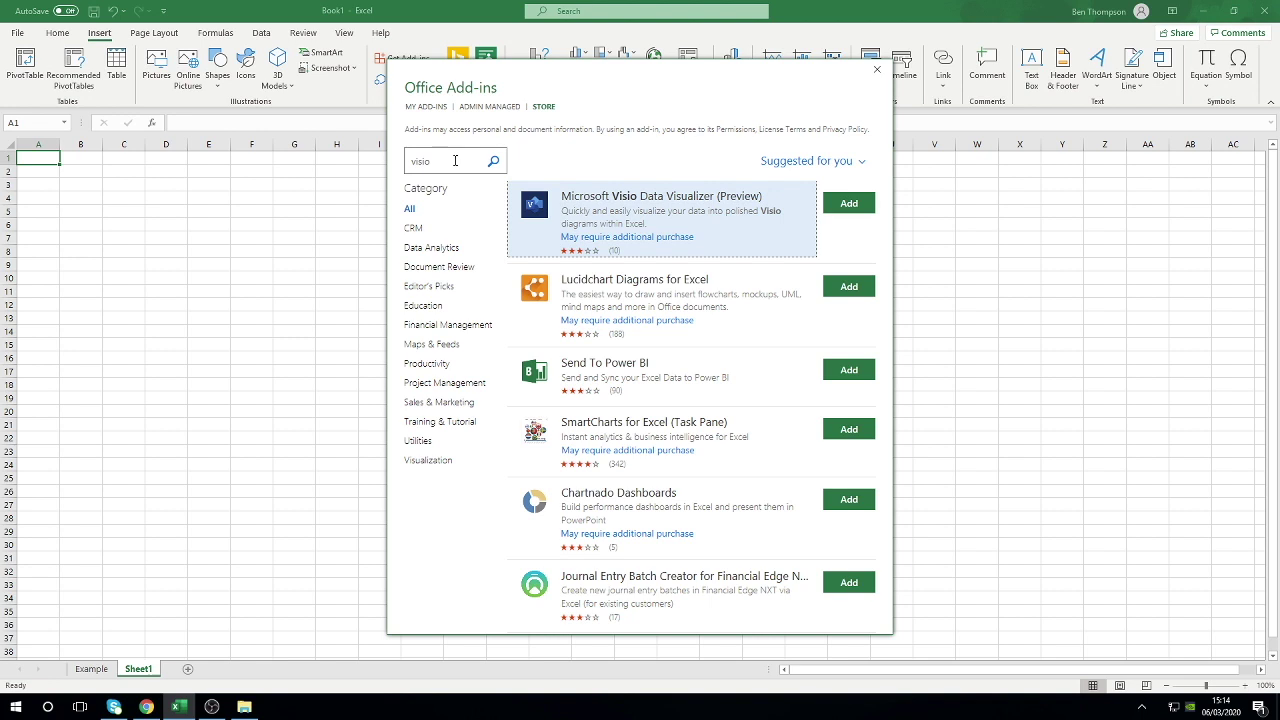
# Add the Microsoft Visio Data Visualizer add-in and accept its license terms
pyautogui.click(857, 212)
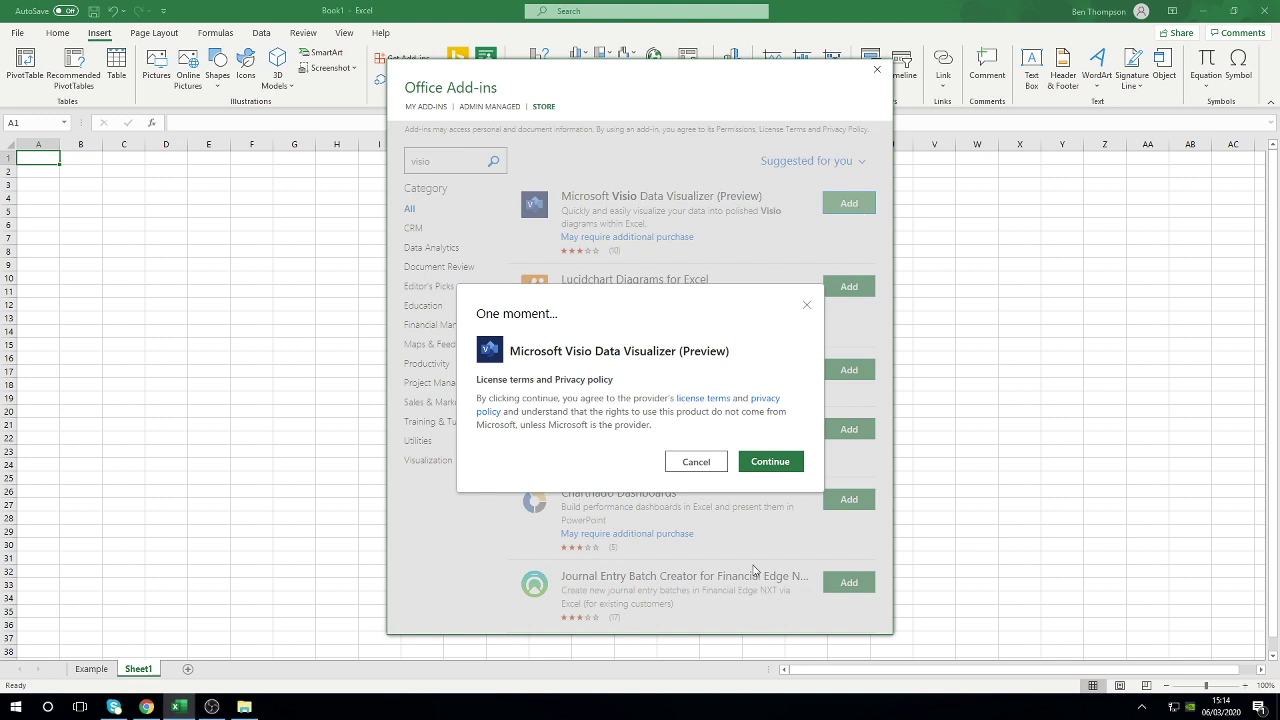
pyautogui.click(773, 463)
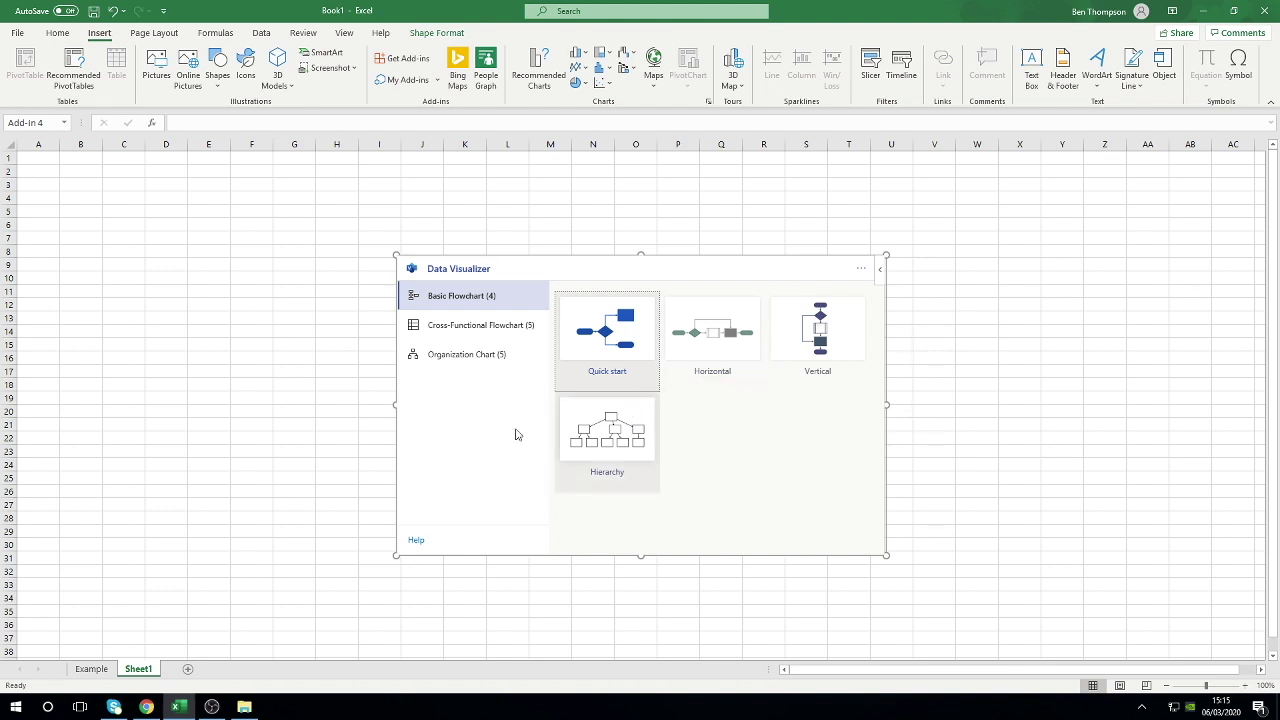
# Switch the Data Visualizer templates from Cross-Functional Flowchart to Organization Chart
pyautogui.click(431, 317)
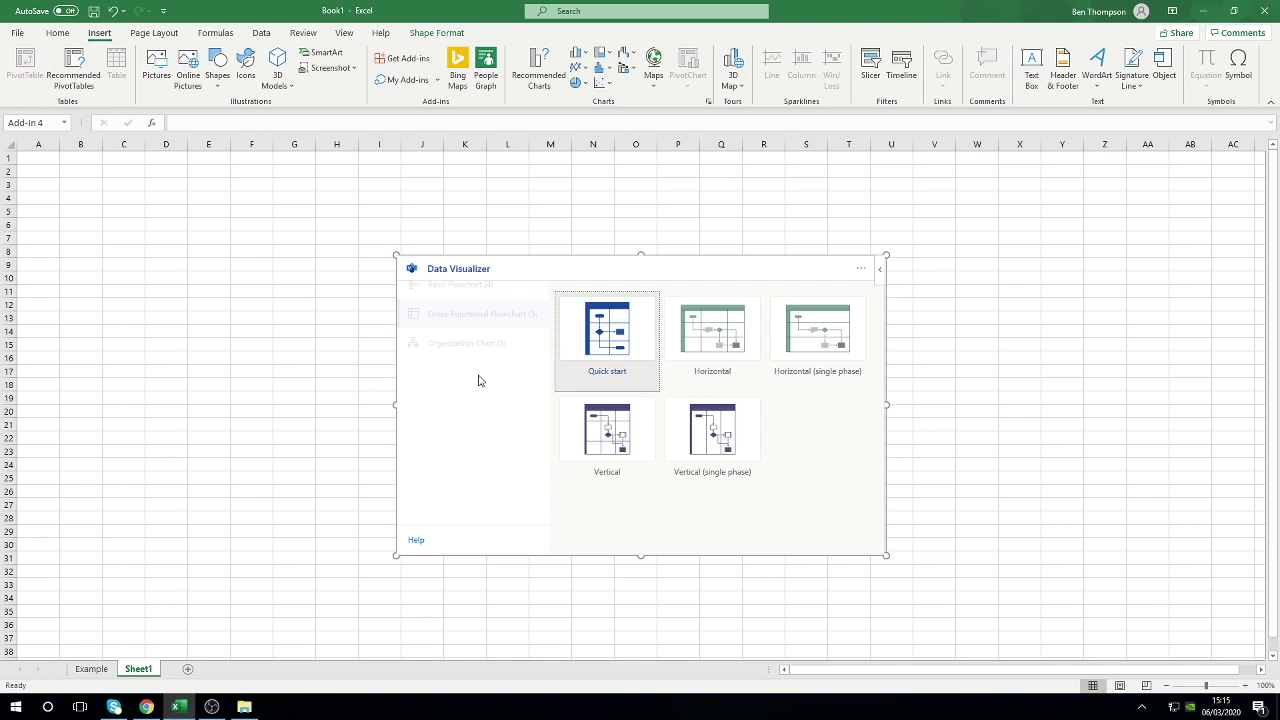
pyautogui.click(465, 349)
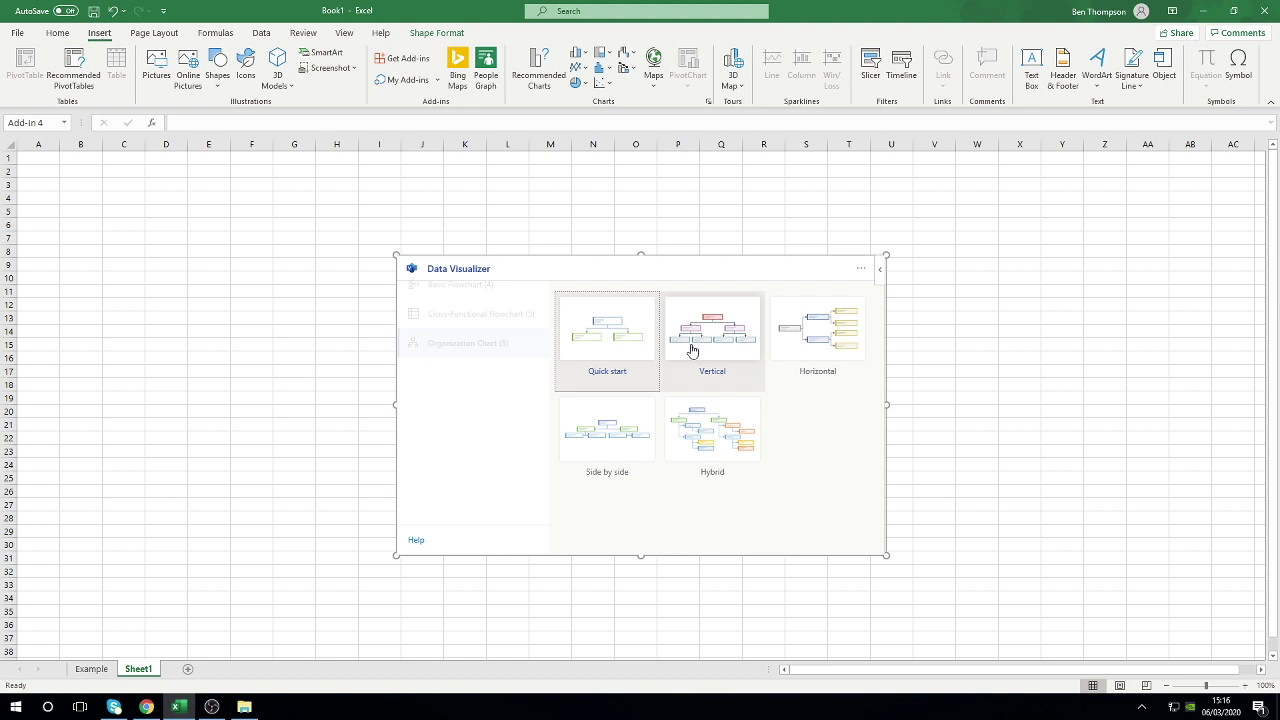
# Insert the Vertical org chart template, then move and enlarge the diagram beside the employee table
pyautogui.click(691, 350)
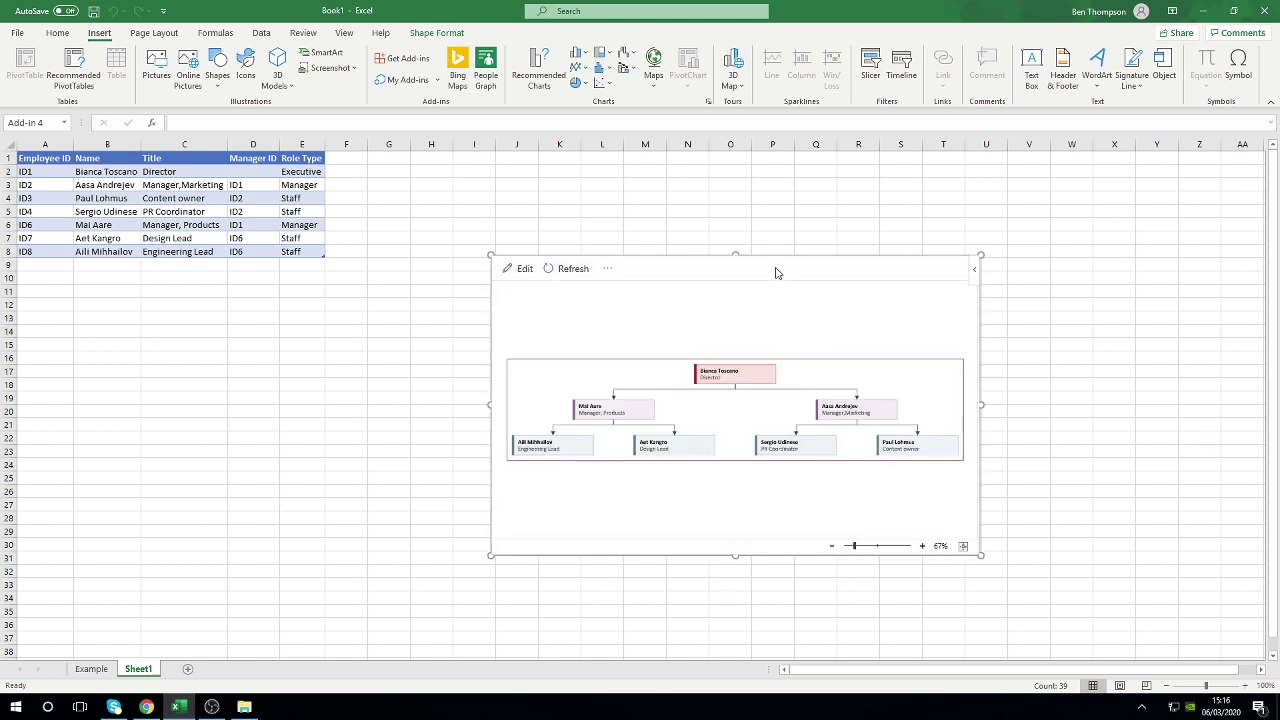
pyautogui.moveTo(716, 256); pyautogui.dragTo(614, 163)
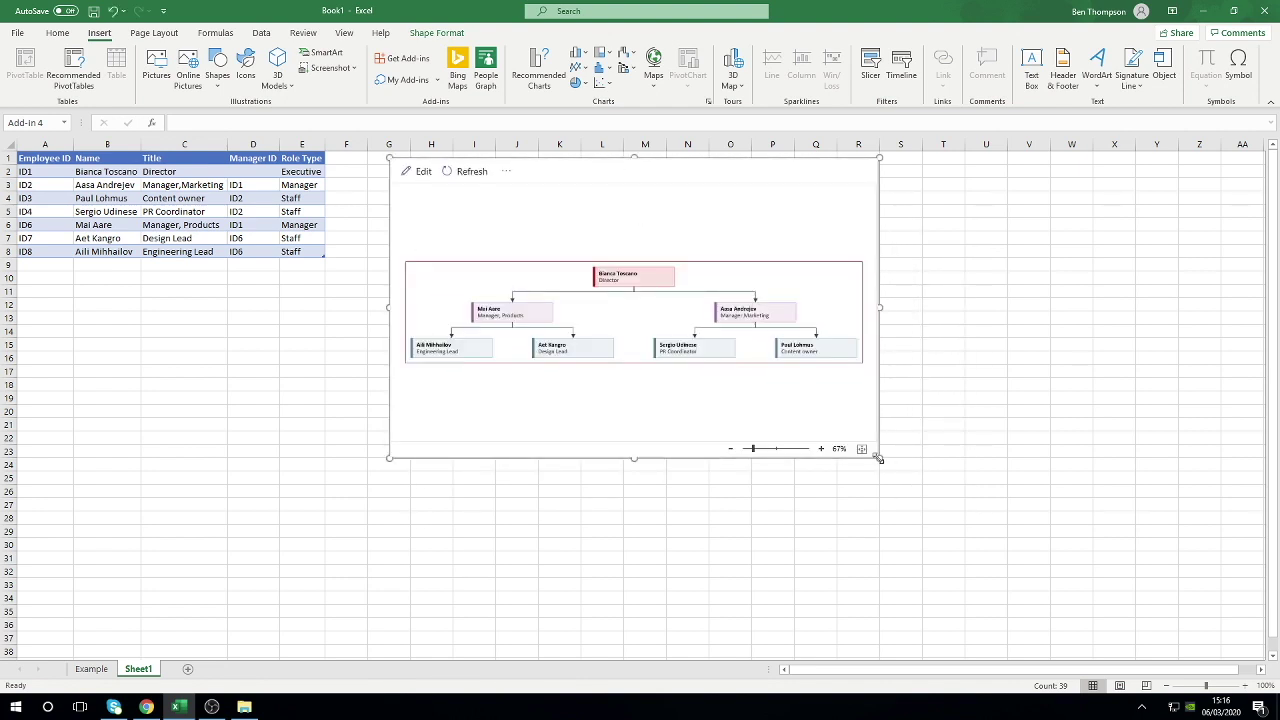
pyautogui.moveTo(879, 458); pyautogui.dragTo(1138, 631)
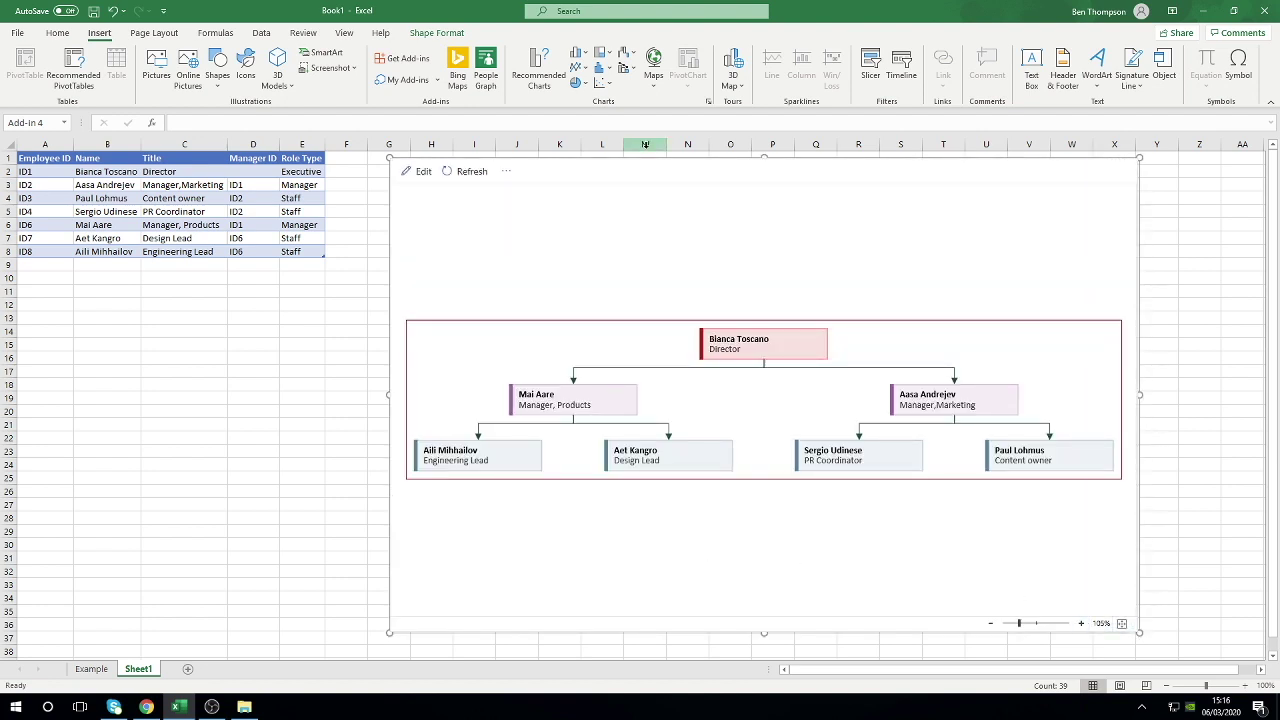
pyautogui.moveTo(717, 157); pyautogui.dragTo(726, 157)
pyautogui.click(301, 329)
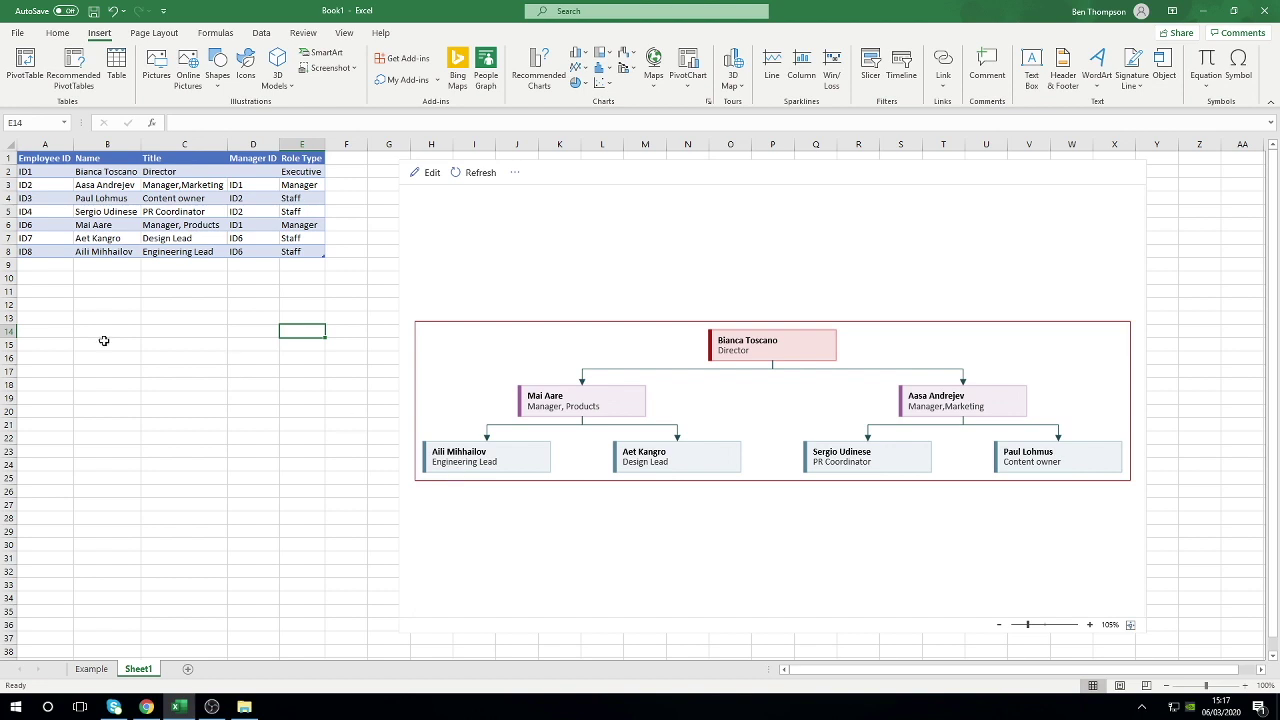
# Enter a new employee name in B8 and title 'Technician Manager' in C8, autofitting column C
pyautogui.click(97, 252)
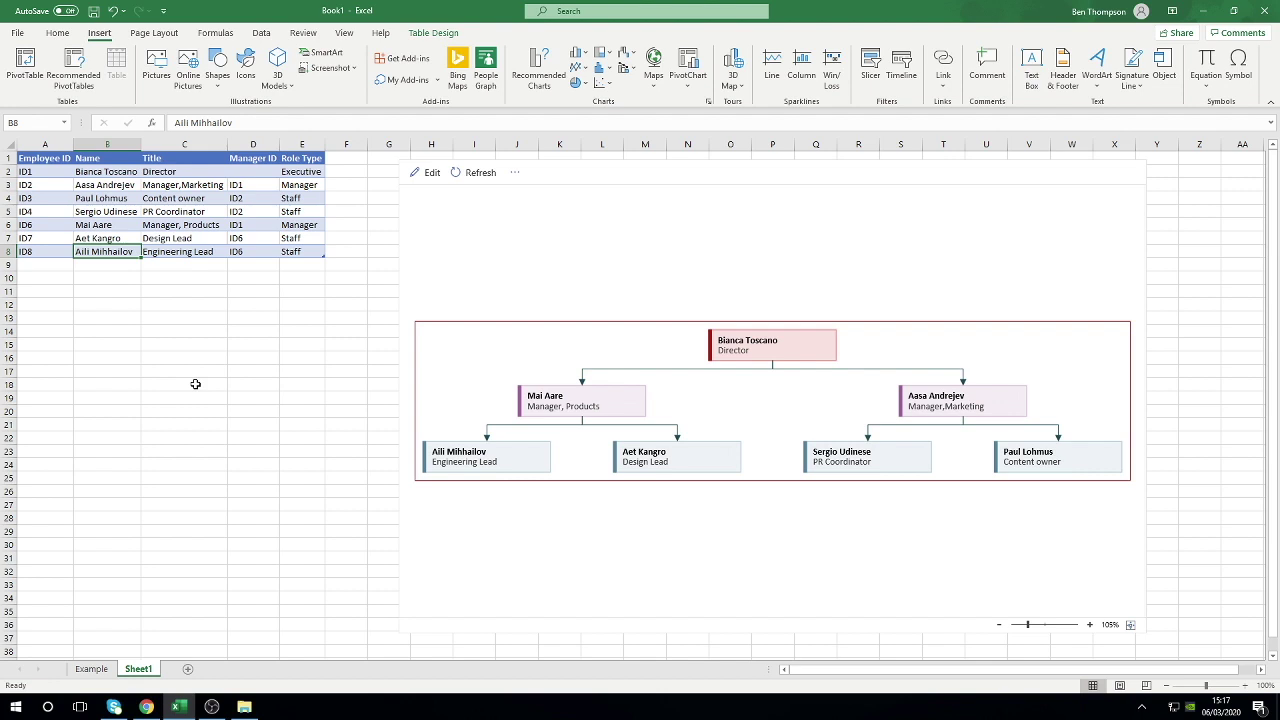
pyautogui.write('Barry Sc')
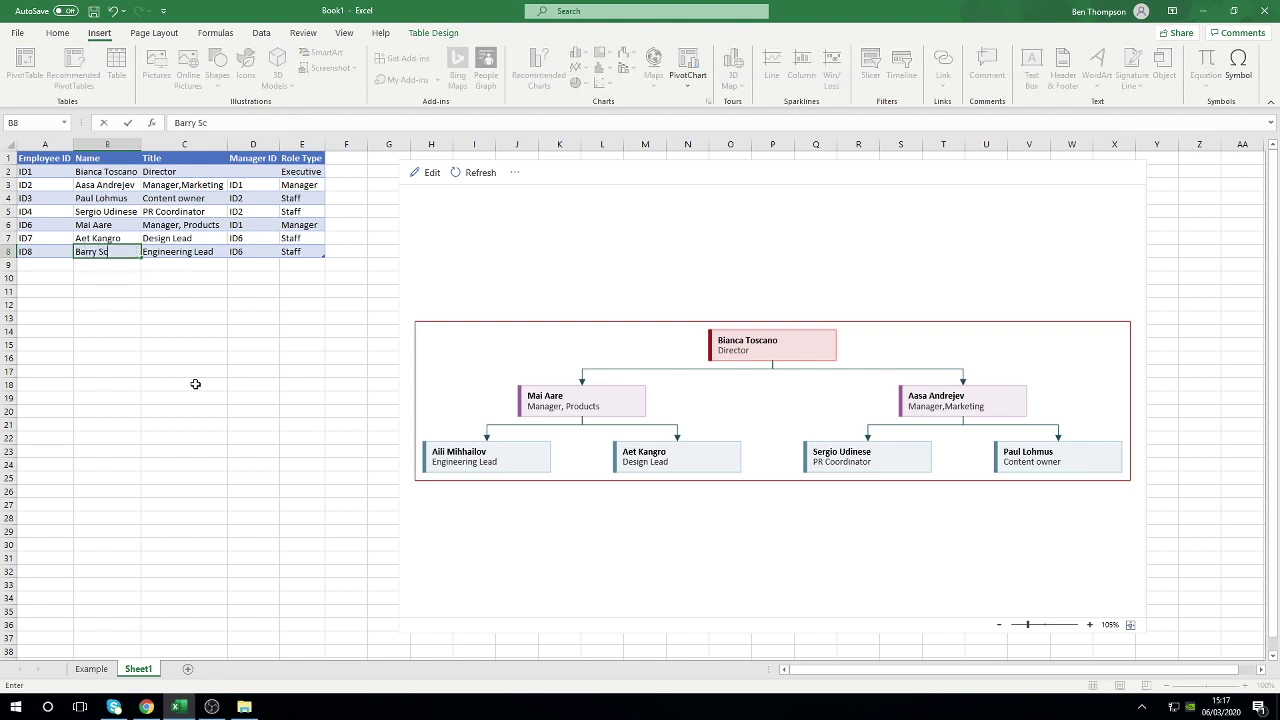
pyautogui.write('ott')
pyautogui.press('Tab')
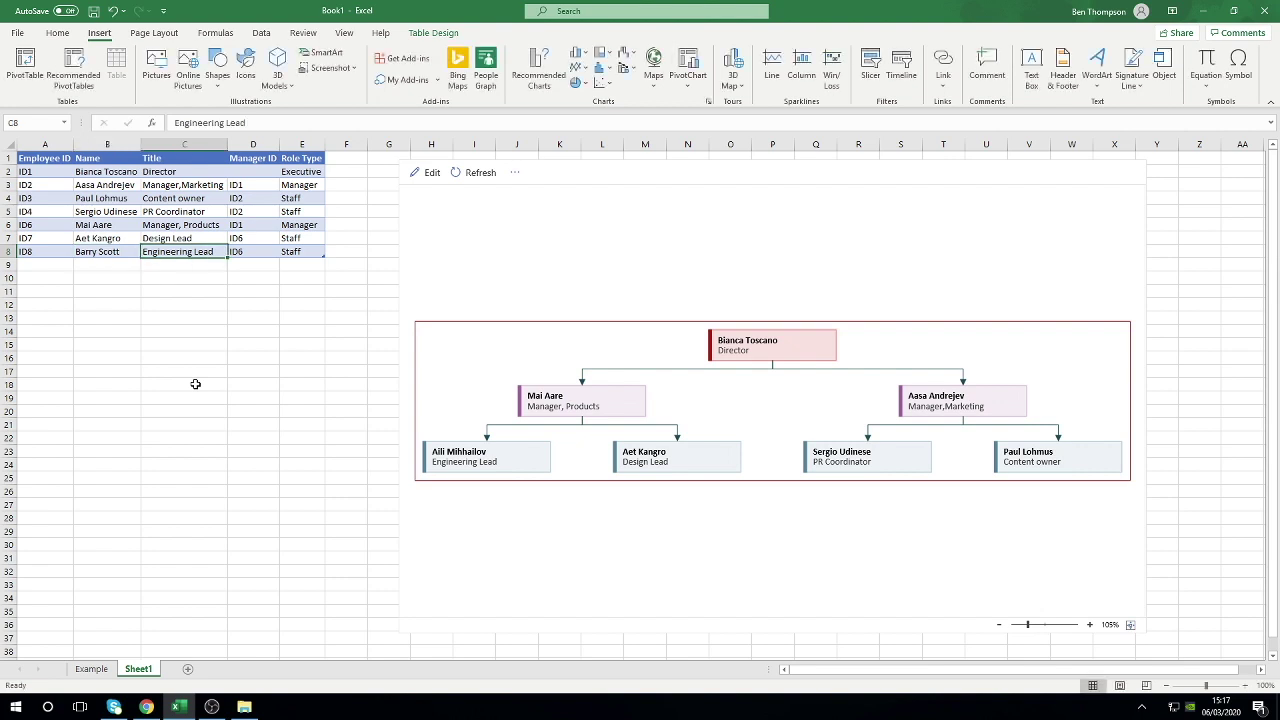
pyautogui.write('Technic')
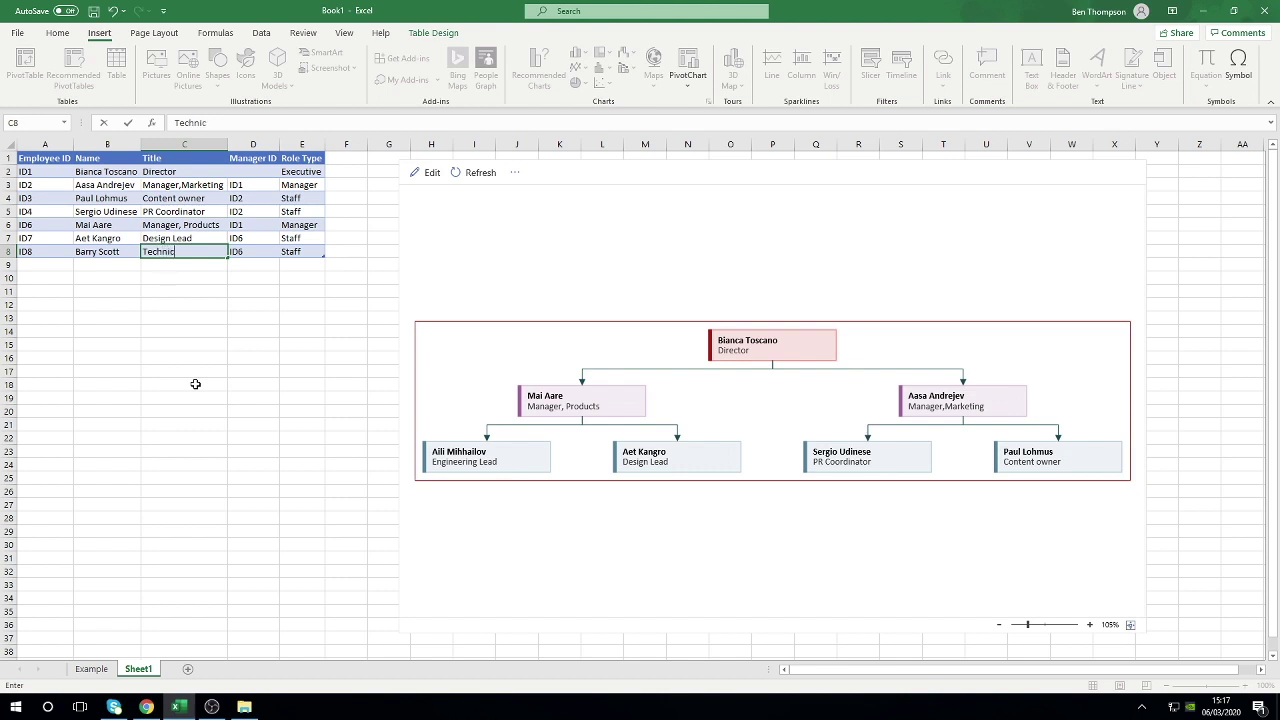
pyautogui.write('ian Manager')
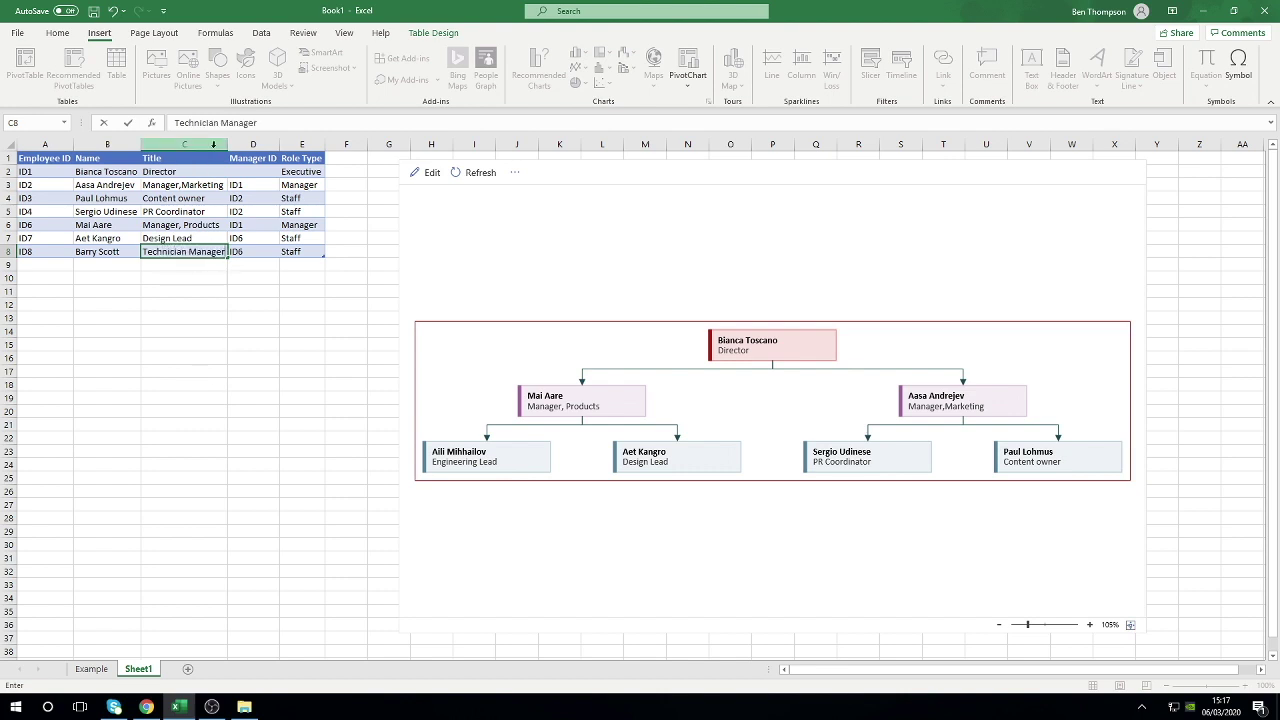
pyautogui.click(231, 145)
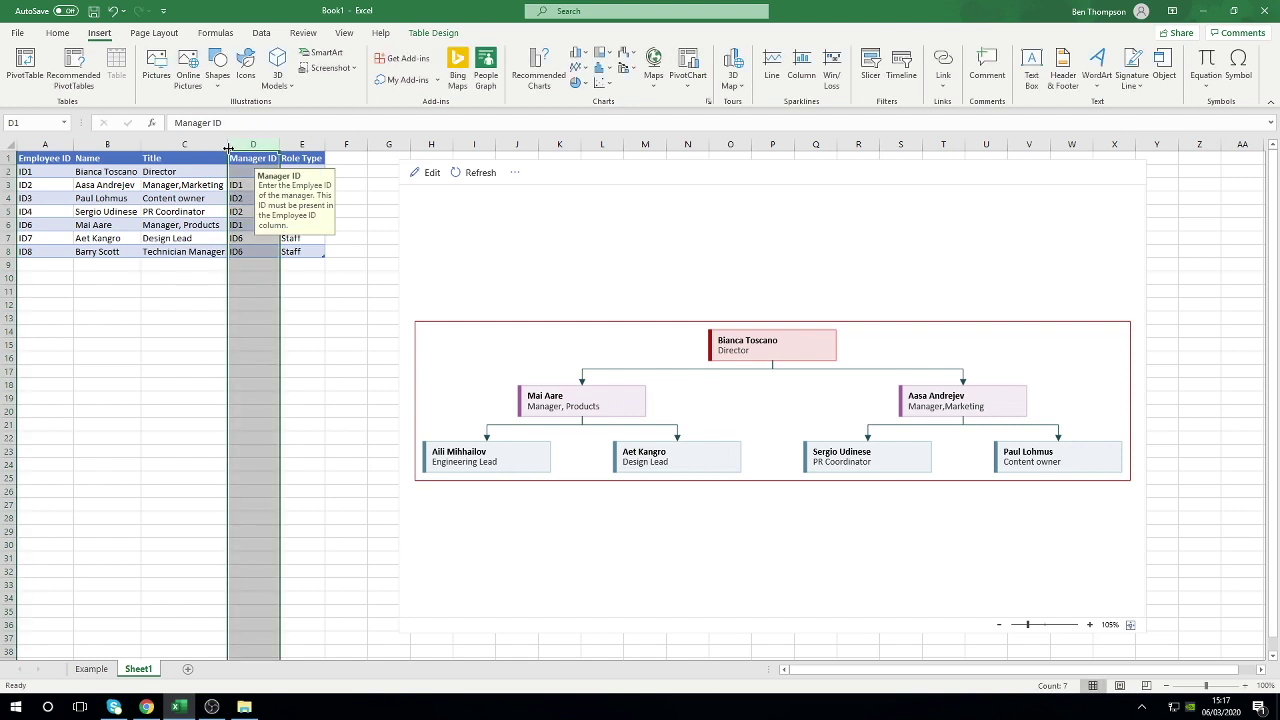
pyautogui.doubleClick(228, 145)
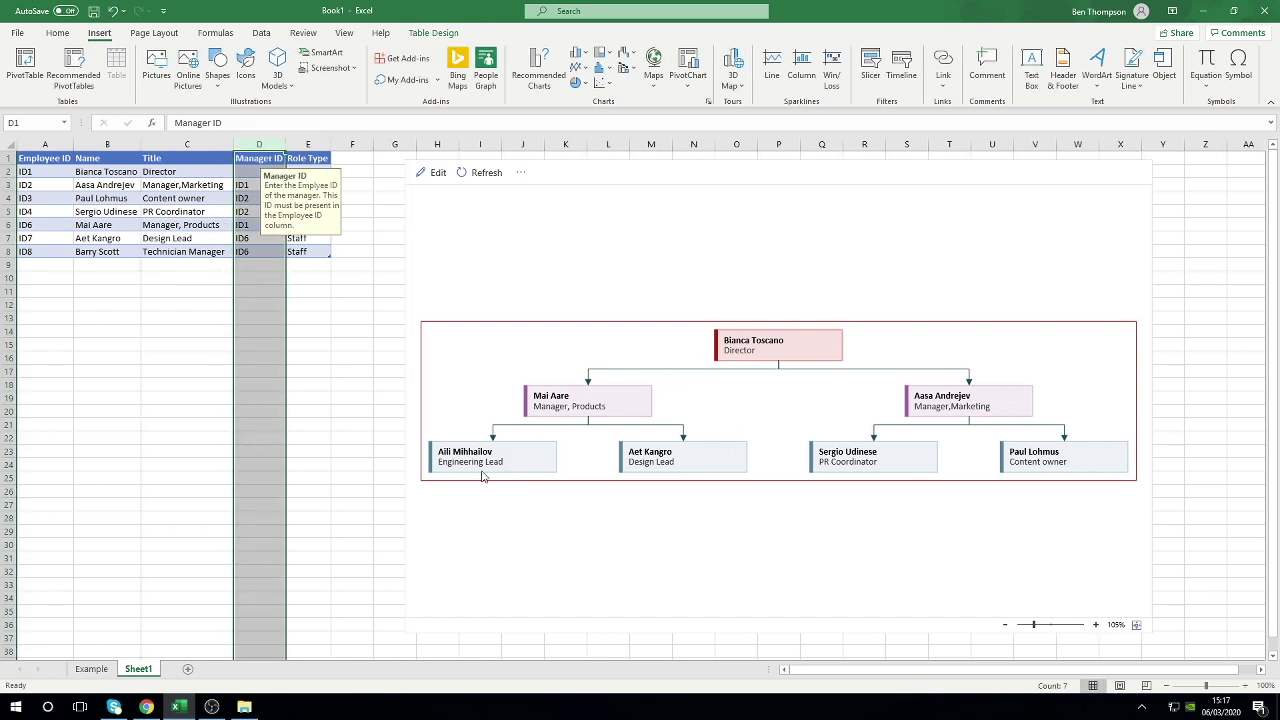
# Change the C8 title to 'Products Assistant'
pyautogui.click(205, 252)
pyautogui.doubleClick(205, 252)
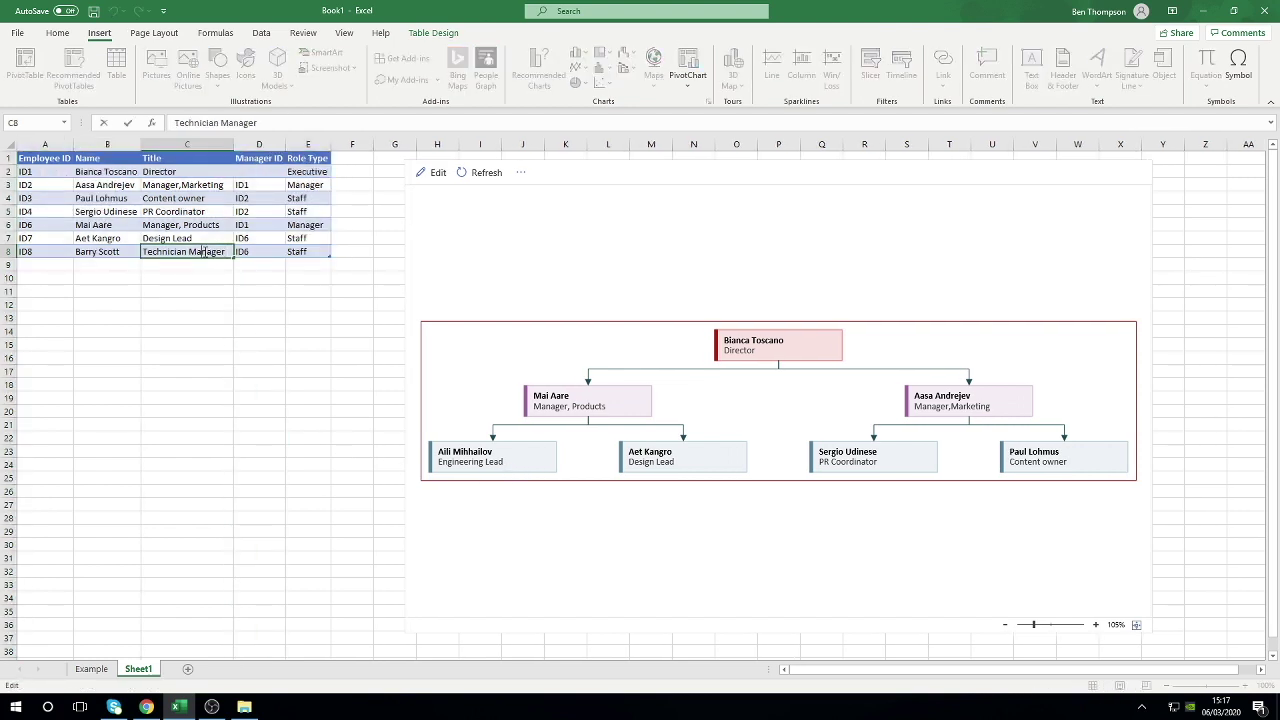
pyautogui.doubleClick(208, 252)
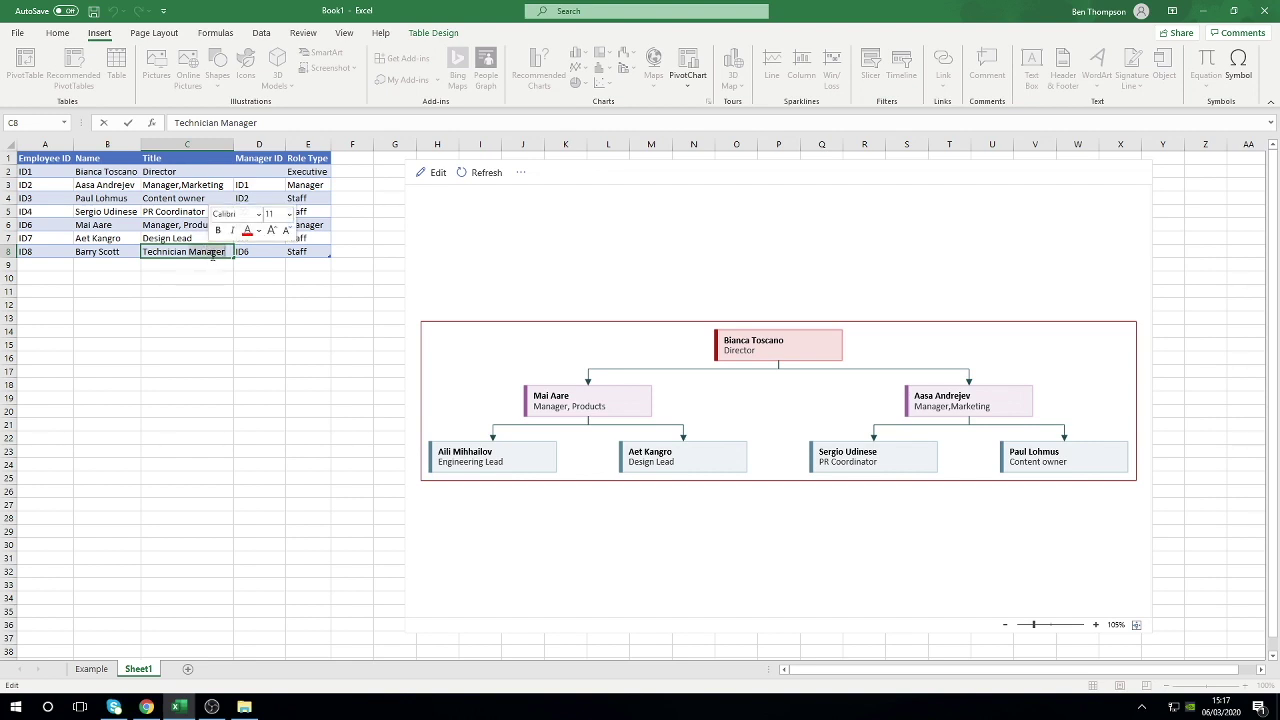
pyautogui.press('BackSpace')
pyautogui.press('BackSpace')
pyautogui.press('BackSpace')
pyautogui.press('BackSpace')
pyautogui.press('BackSpace')
pyautogui.press('BackSpace')
pyautogui.press('BackSpace')
pyautogui.press('BackSpace')
pyautogui.press('BackSpace')
pyautogui.press('BackSpace')
pyautogui.press('BackSpace')
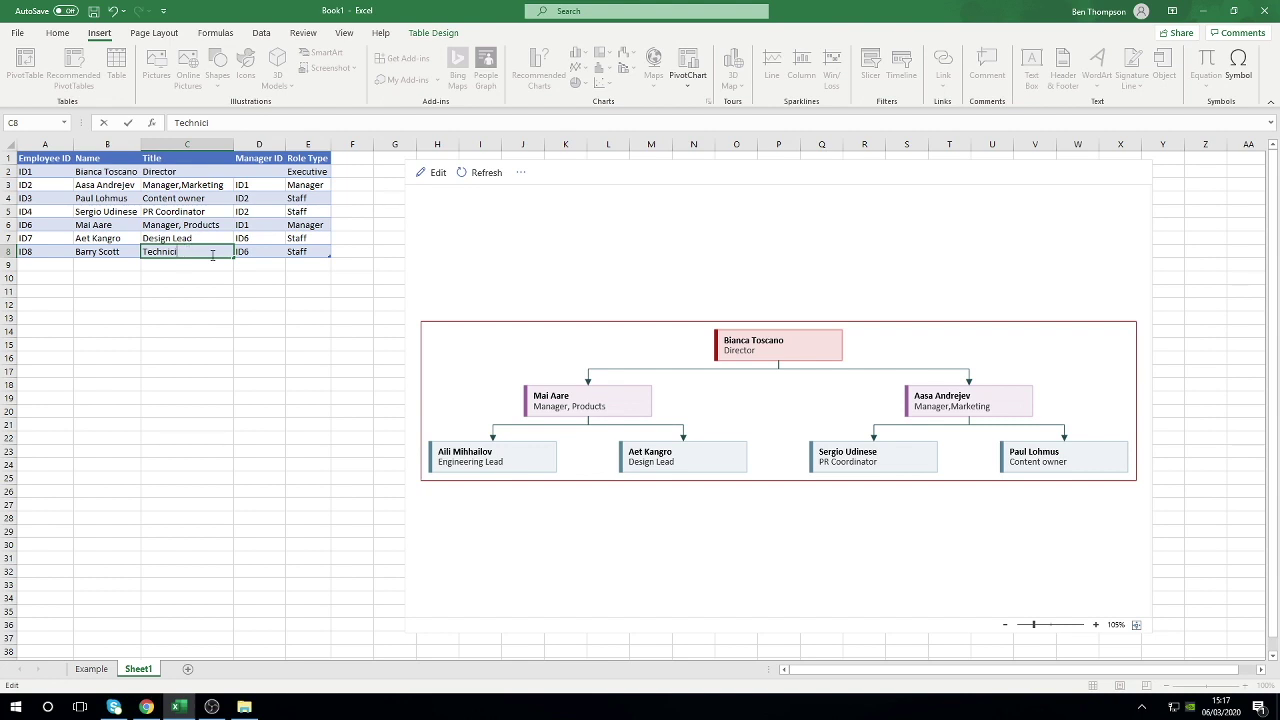
pyautogui.press('BackSpace')
pyautogui.write('Products Assistant')
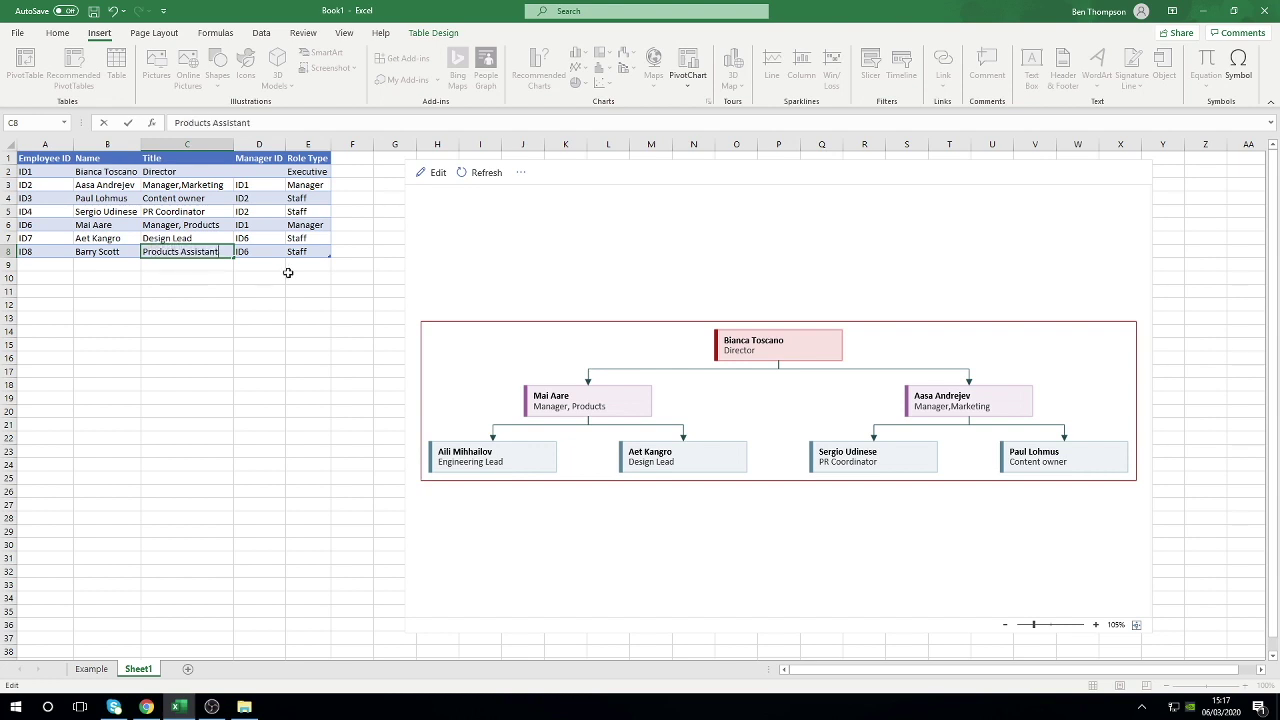
pyautogui.click(289, 275)
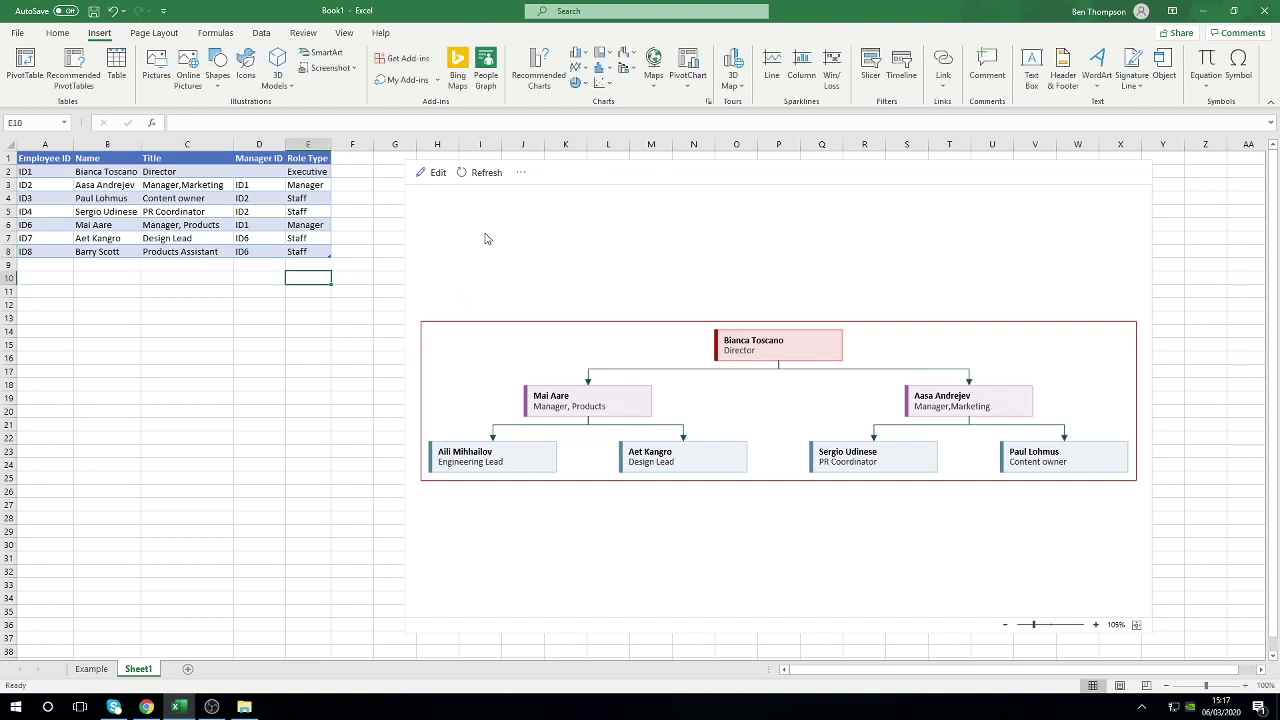
# Refresh the org chart, give the ID6 manager a new name in B6, and refresh again
pyautogui.click(487, 173)
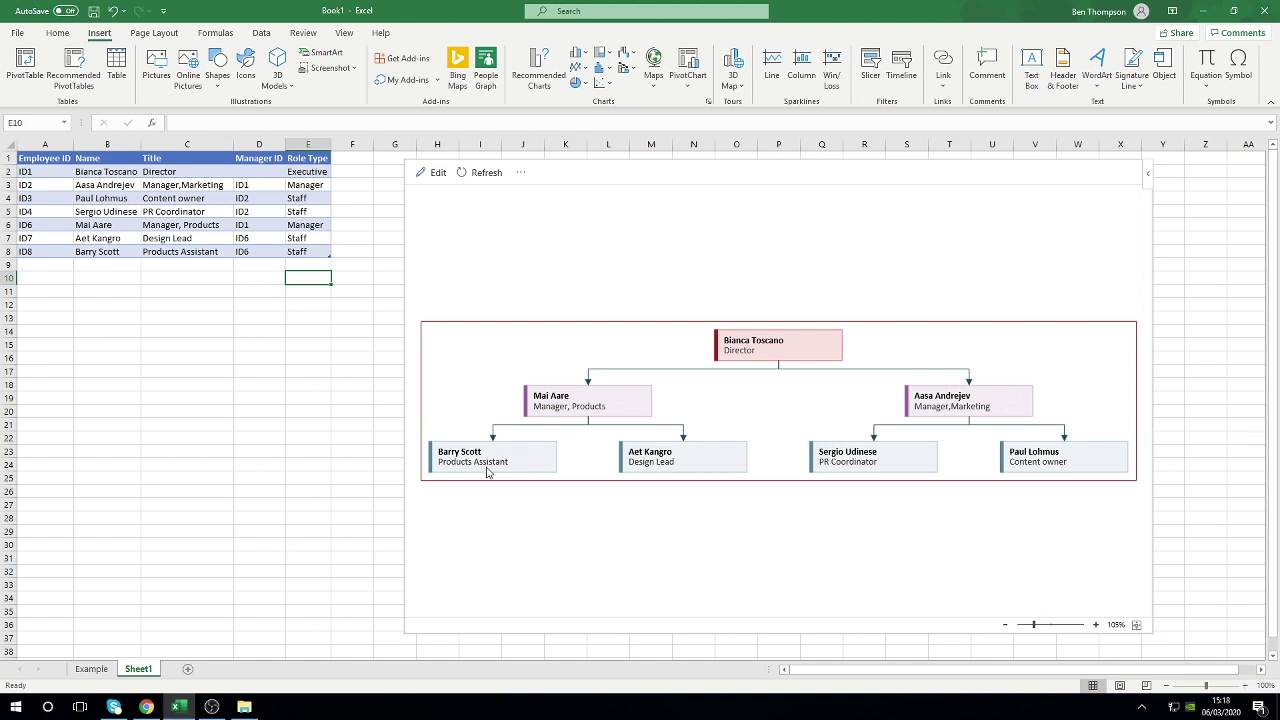
pyautogui.click(106, 224)
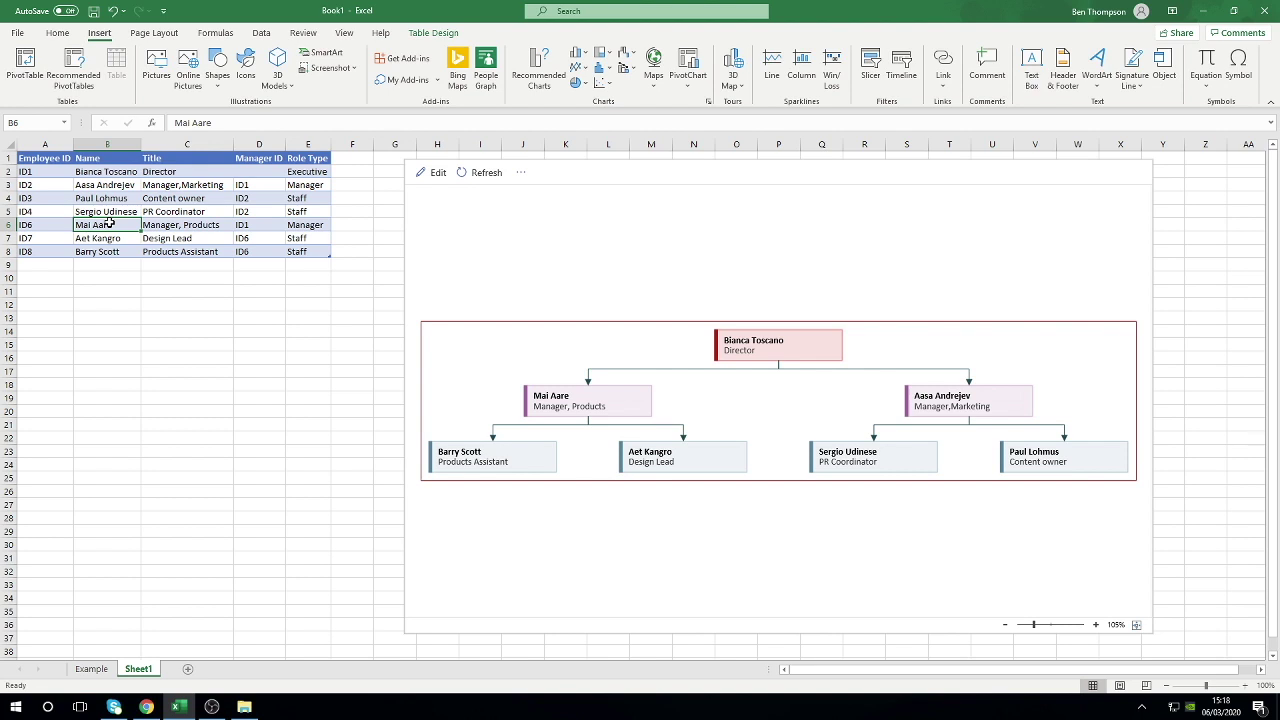
pyautogui.write('Ben')
pyautogui.press('Return')
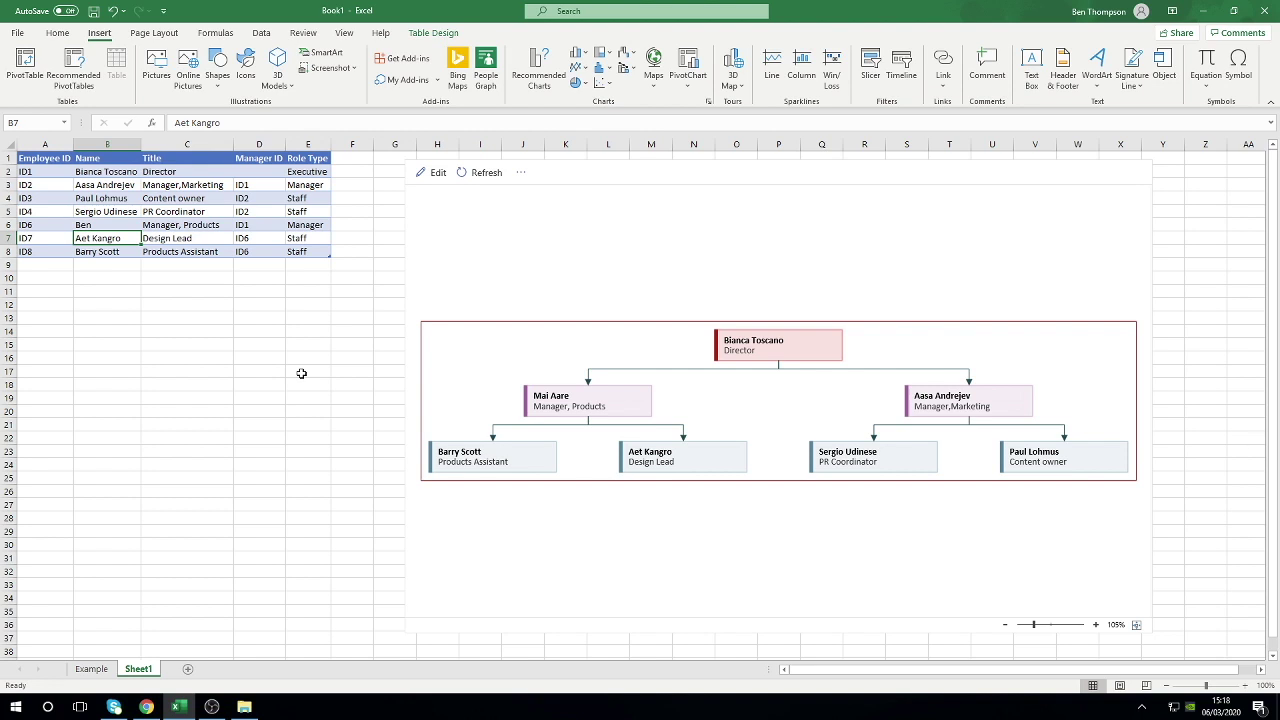
pyautogui.click(484, 172)
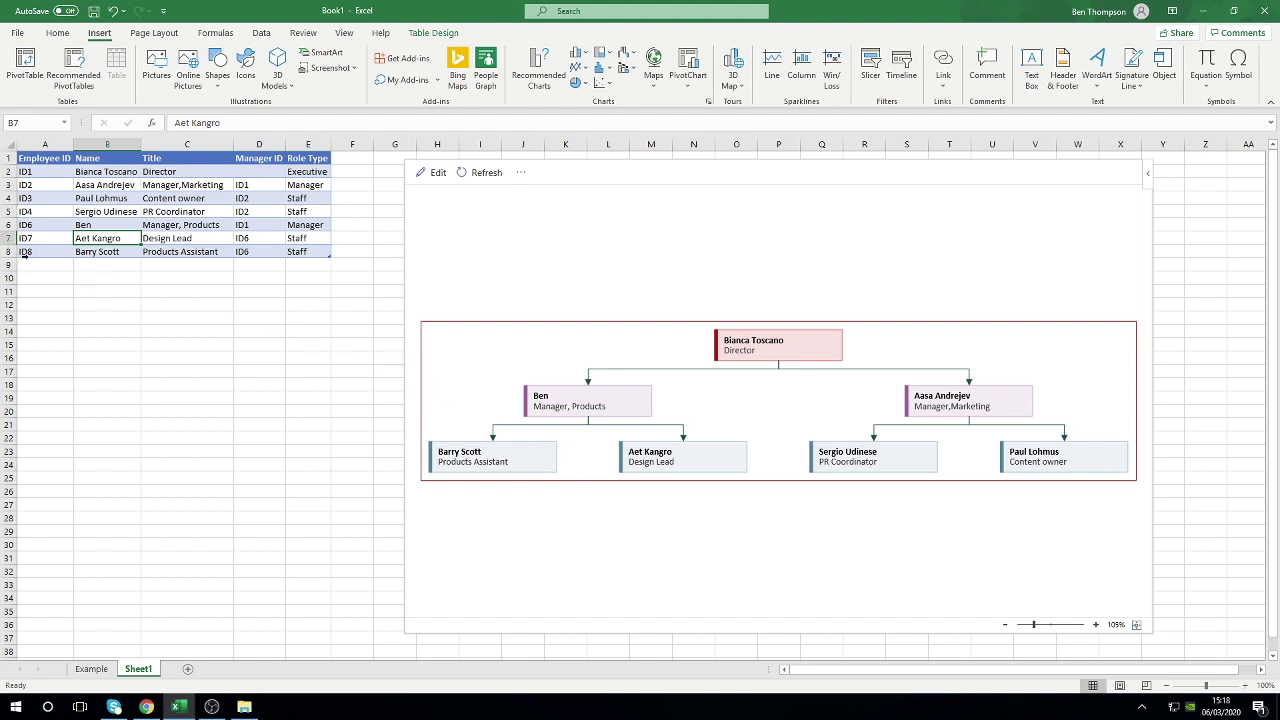
pyautogui.click(44, 267)
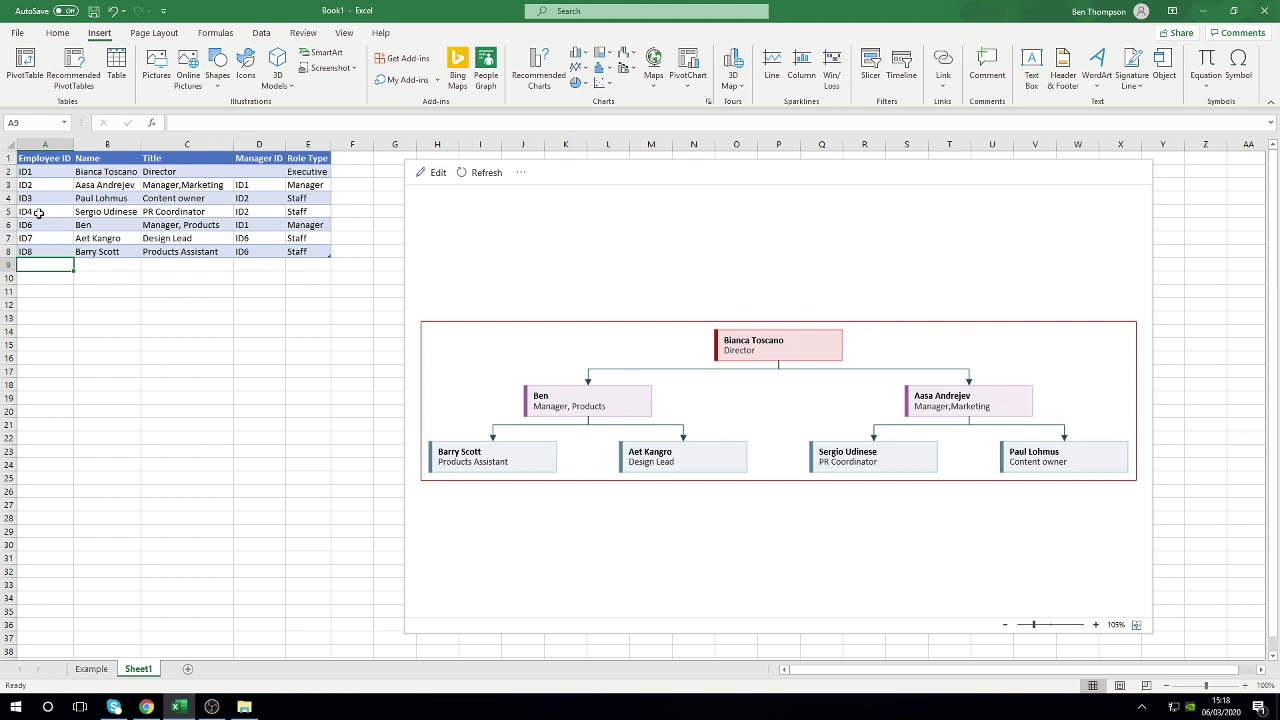
pyautogui.click(43, 159)
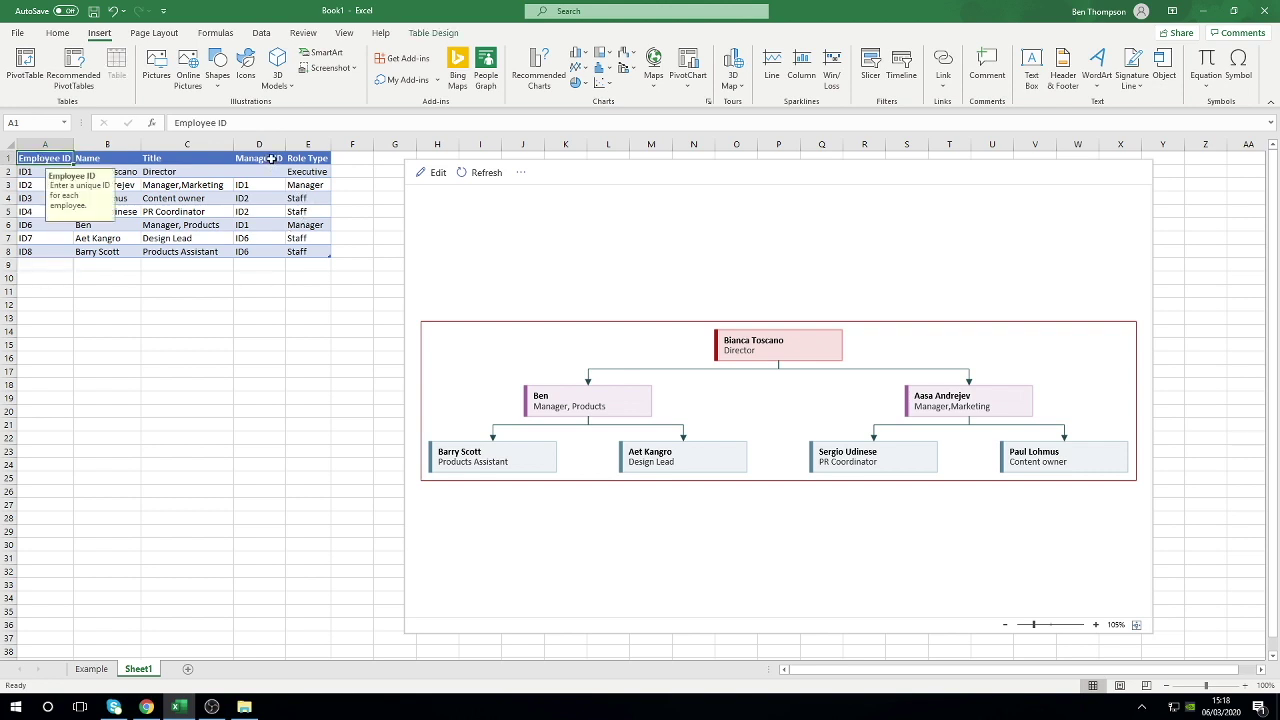
pyautogui.click(268, 159)
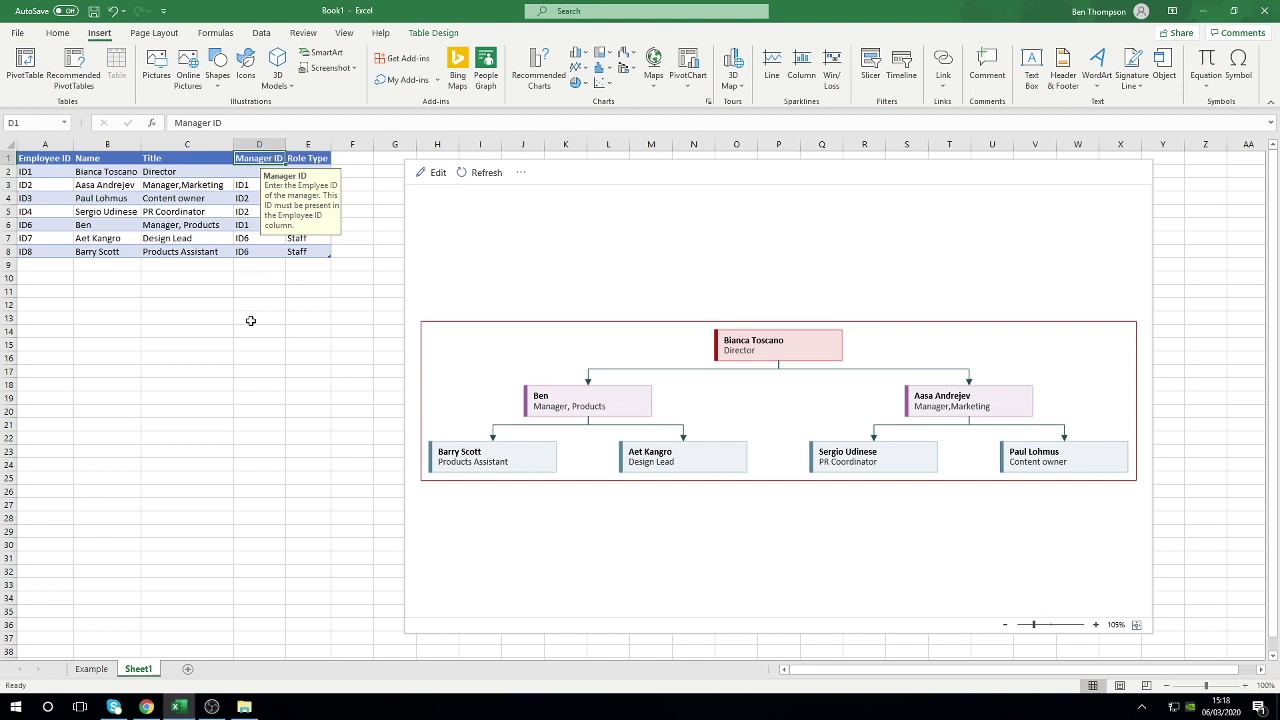
pyautogui.click(61, 266)
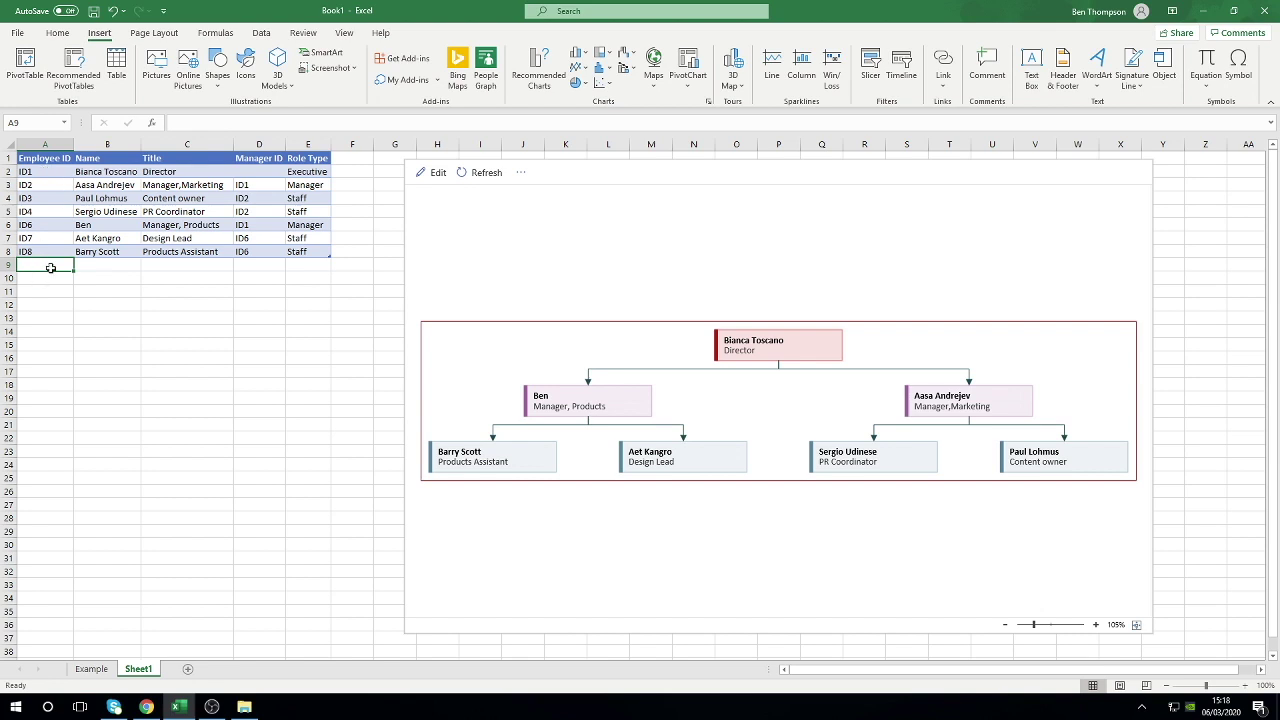
# Fill row 9 with ID9, the new employee's name and the title Assistant
pyautogui.write('I')
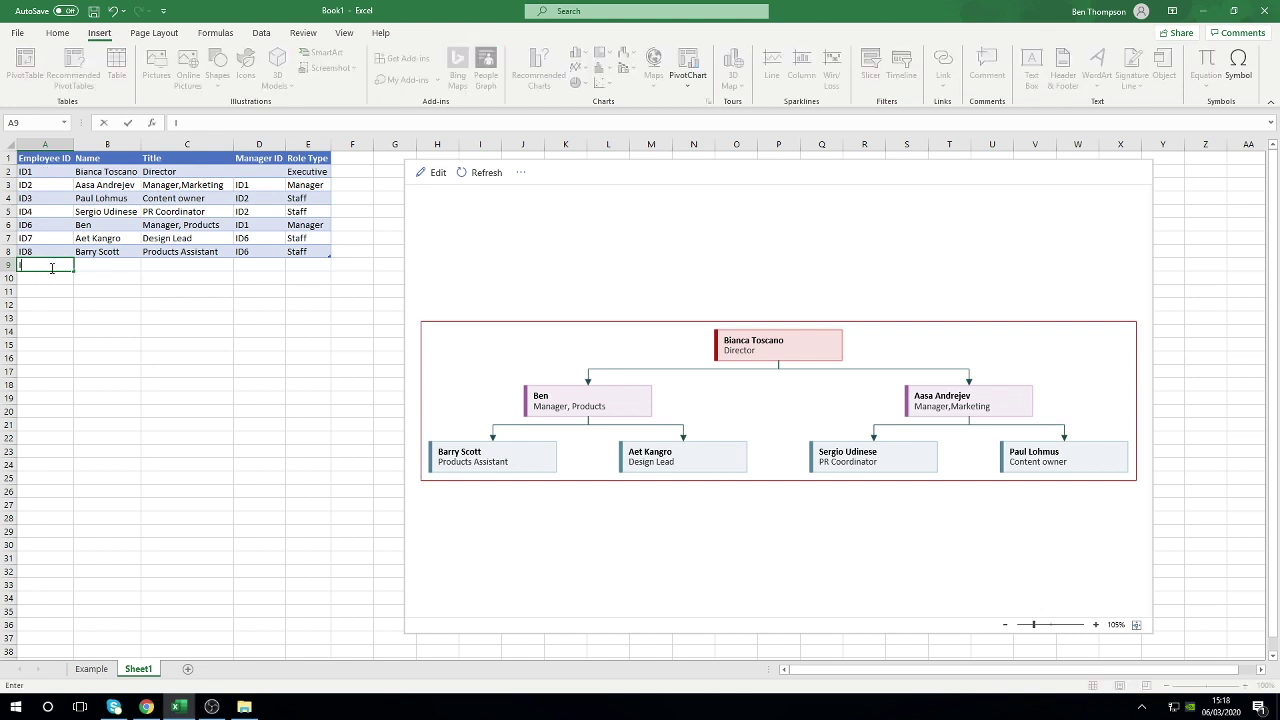
pyautogui.write('D9')
pyautogui.press('Tab')
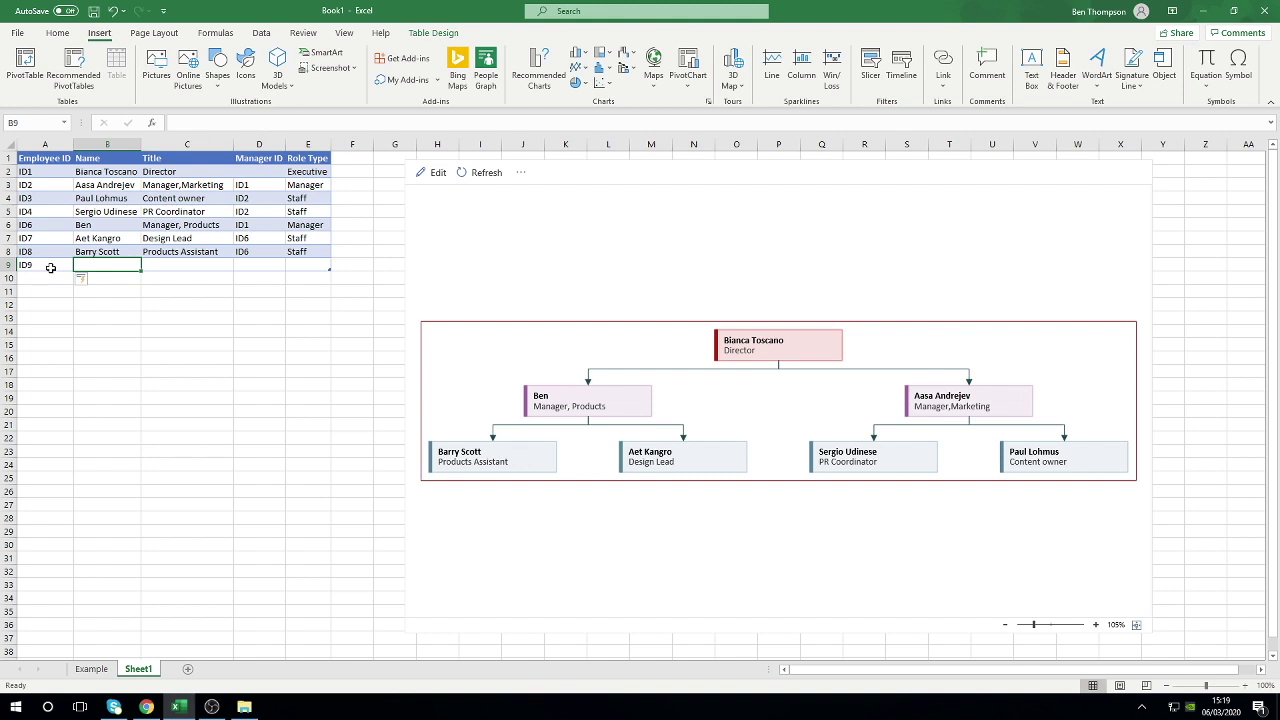
pyautogui.write('Tom Jones')
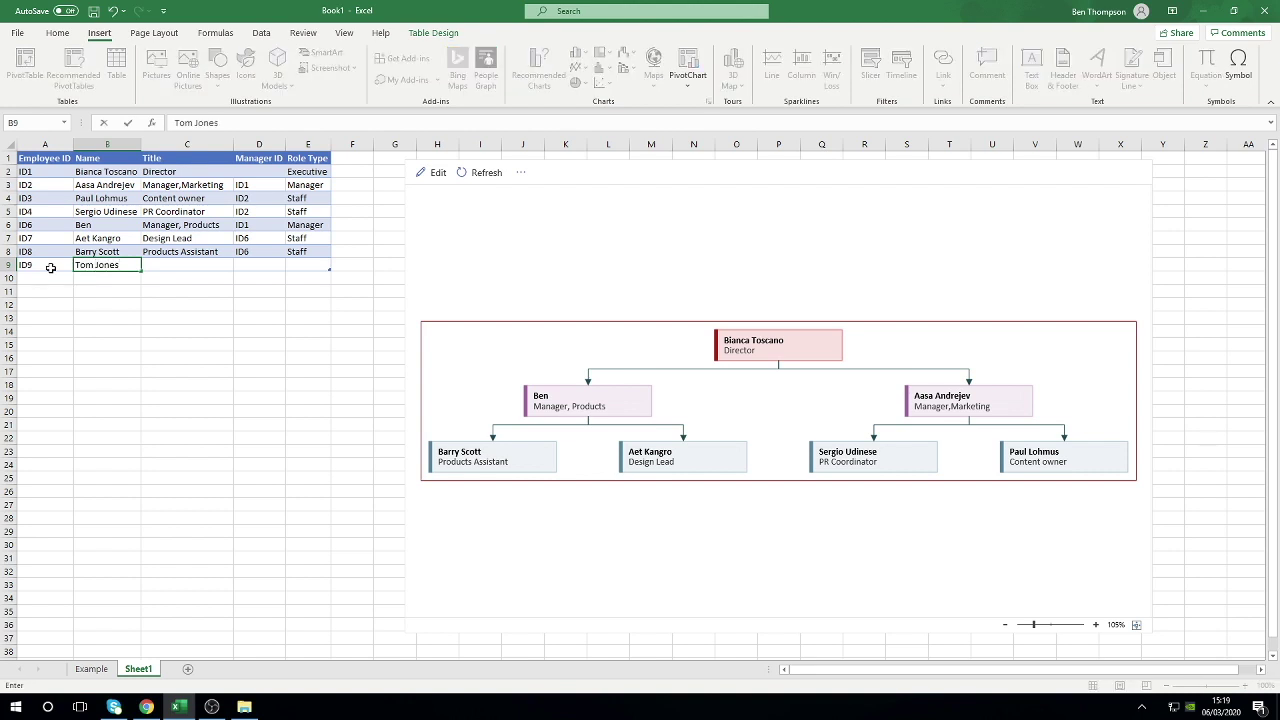
pyautogui.press('Tab')
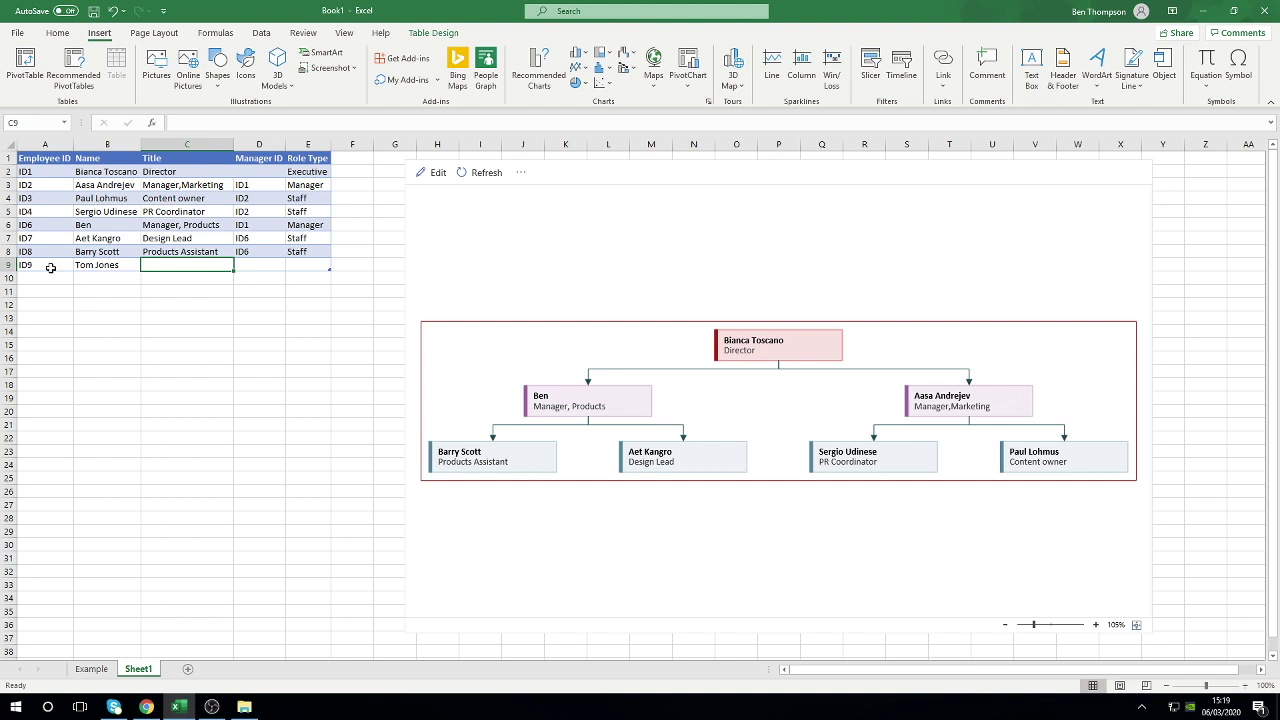
pyautogui.write('Assistant')
pyautogui.press('Tab')
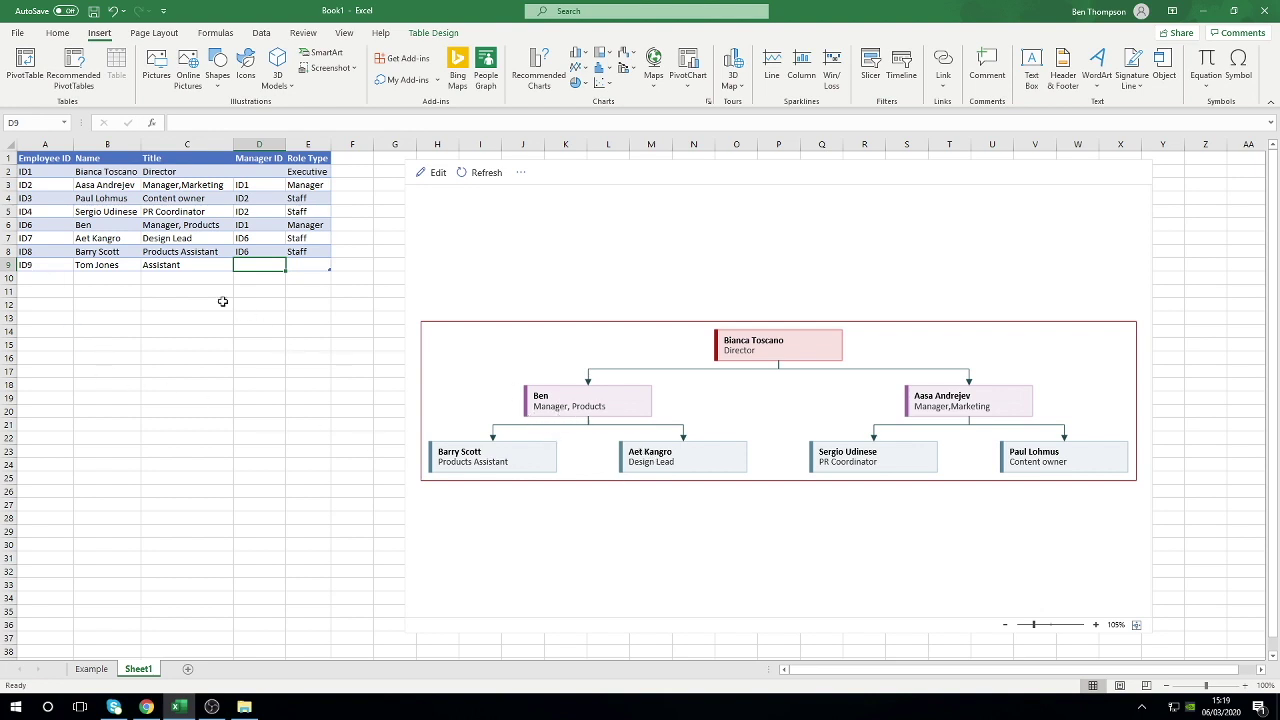
# Check that the Products manager in row 6 has ID6
pyautogui.click(106, 226)
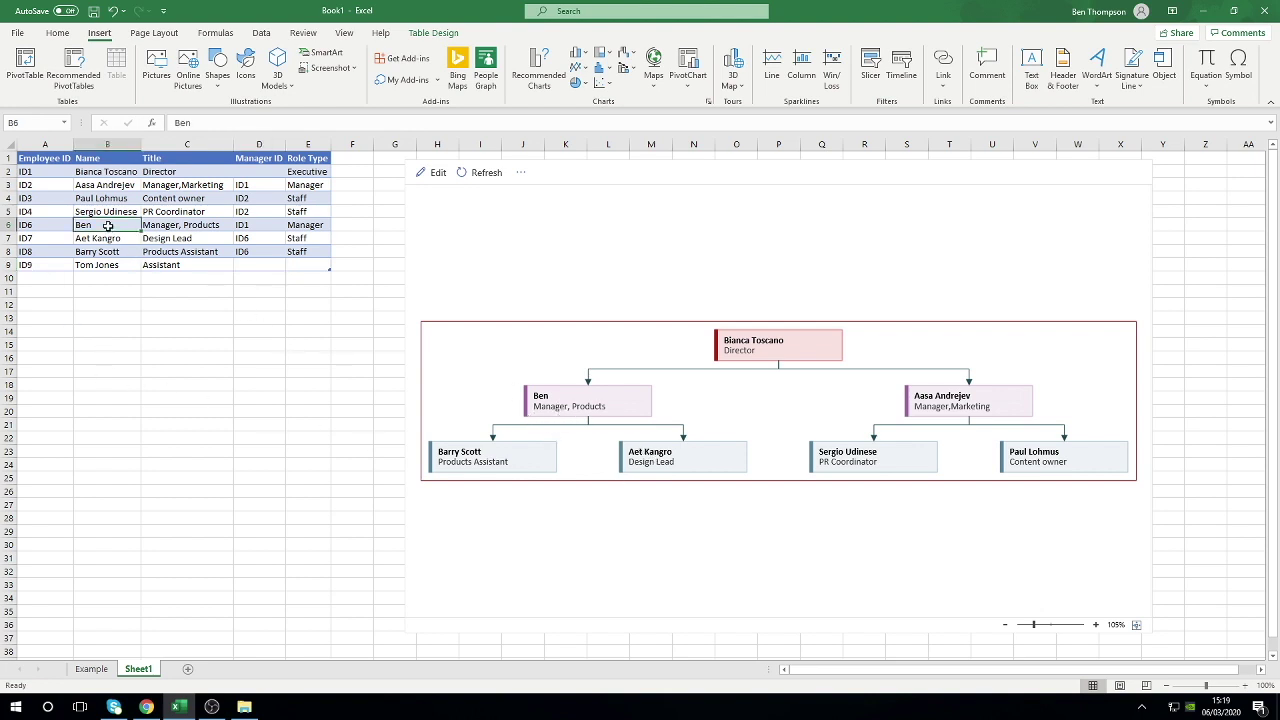
pyautogui.click(22, 225)
pyautogui.click(32, 226)
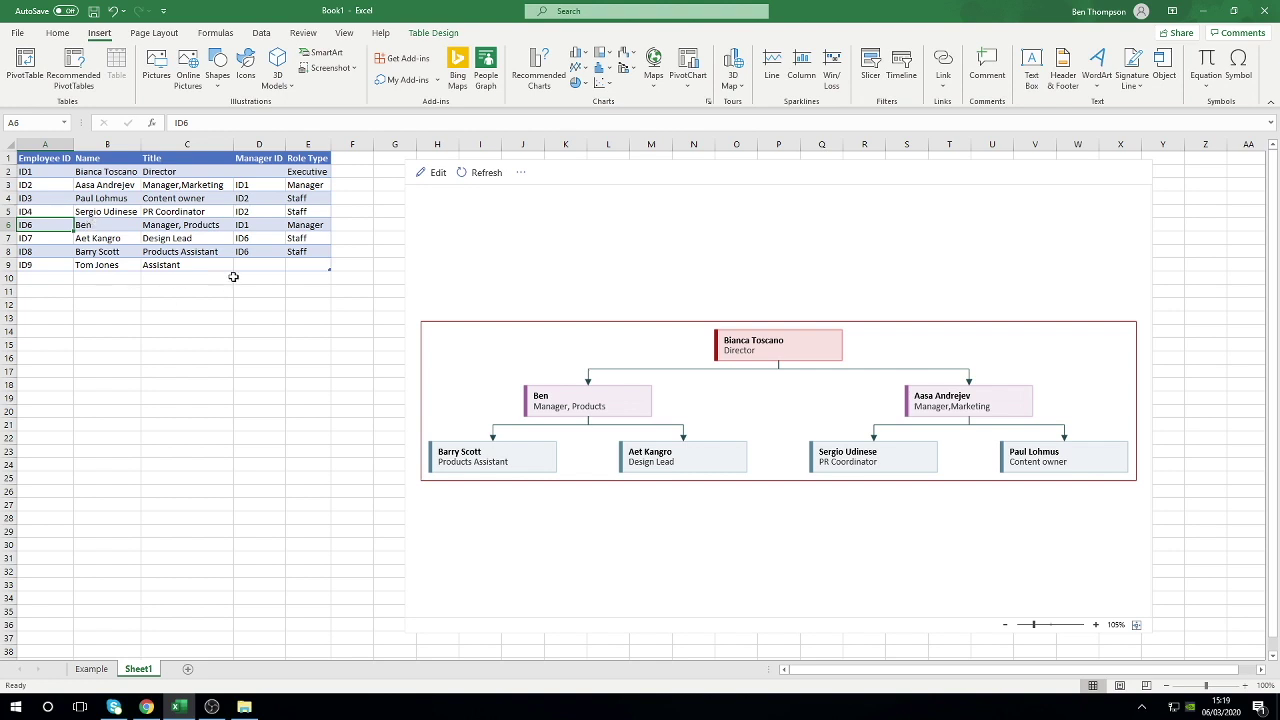
pyautogui.click(270, 252)
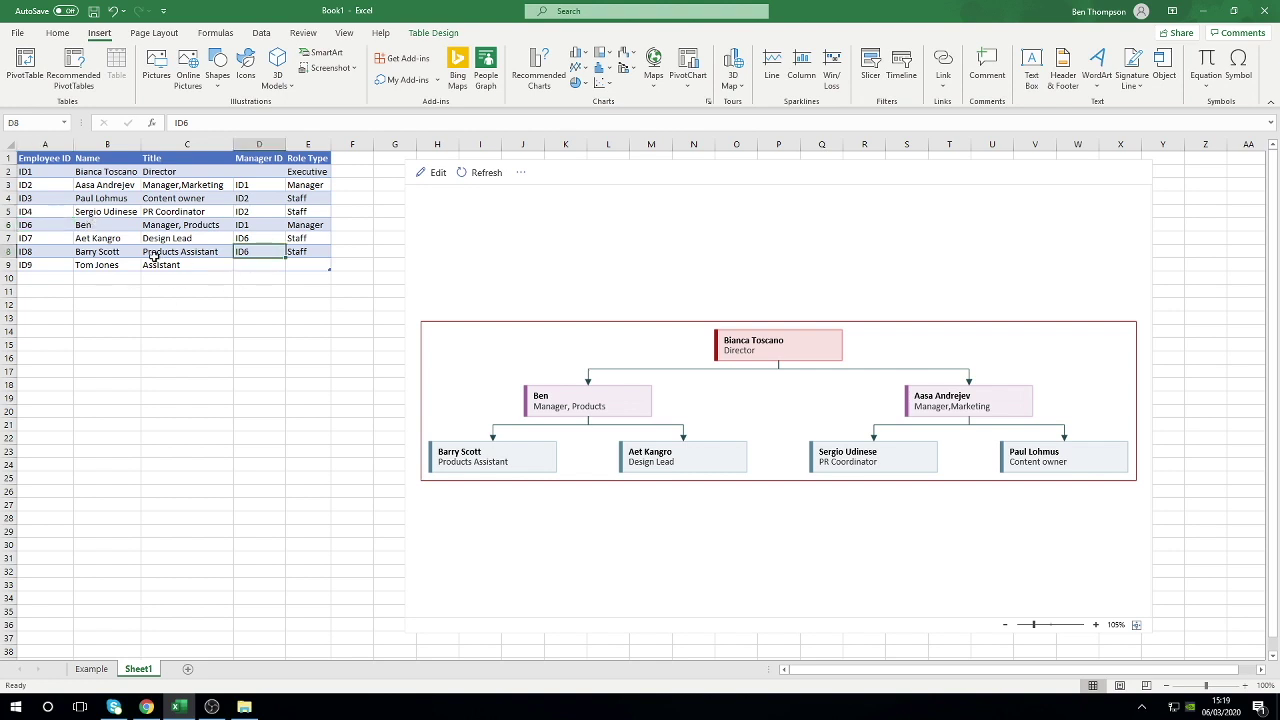
# Set row 9's Manager ID to ID6 and its Role Type to Staff
pyautogui.click(265, 265)
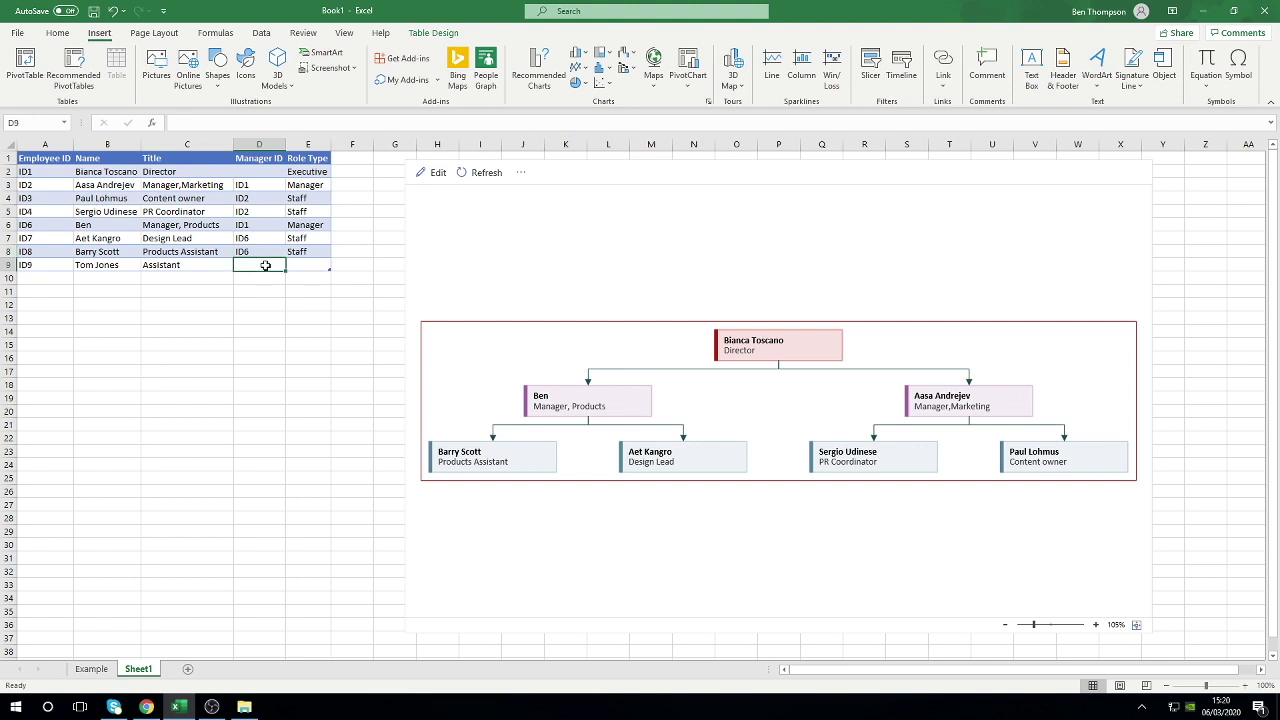
pyautogui.write('ID6')
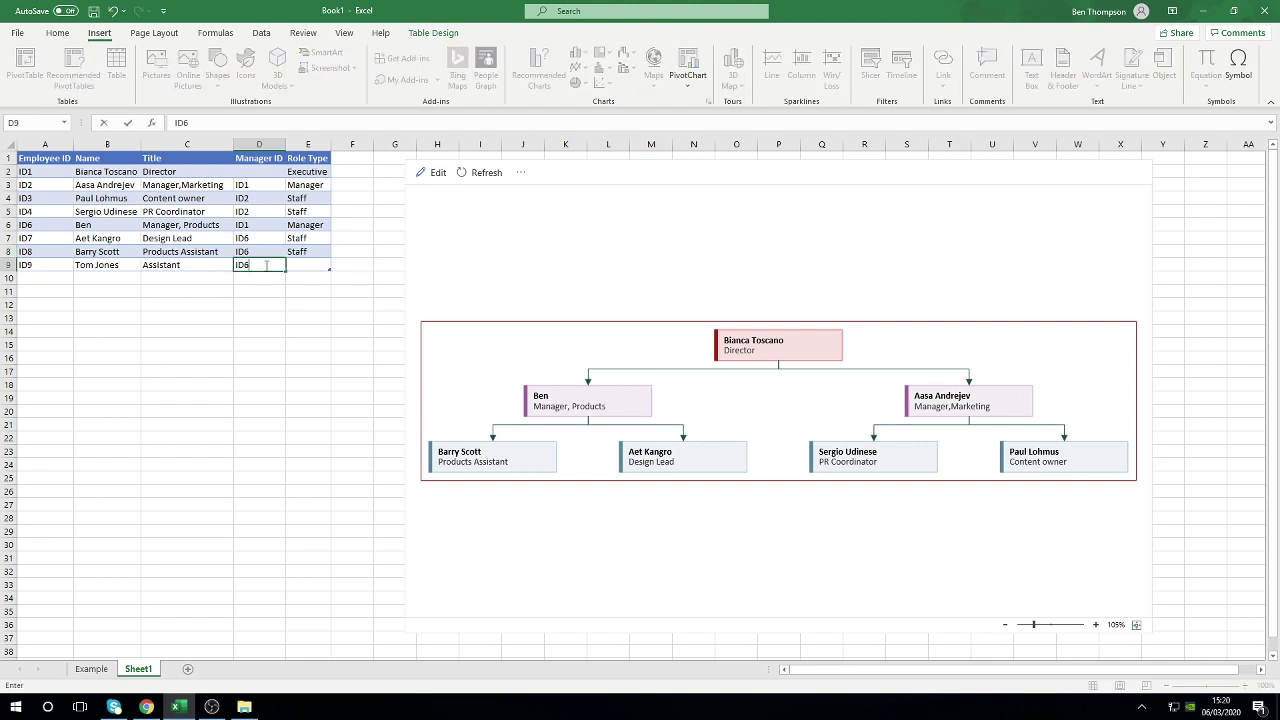
pyautogui.press('Tab')
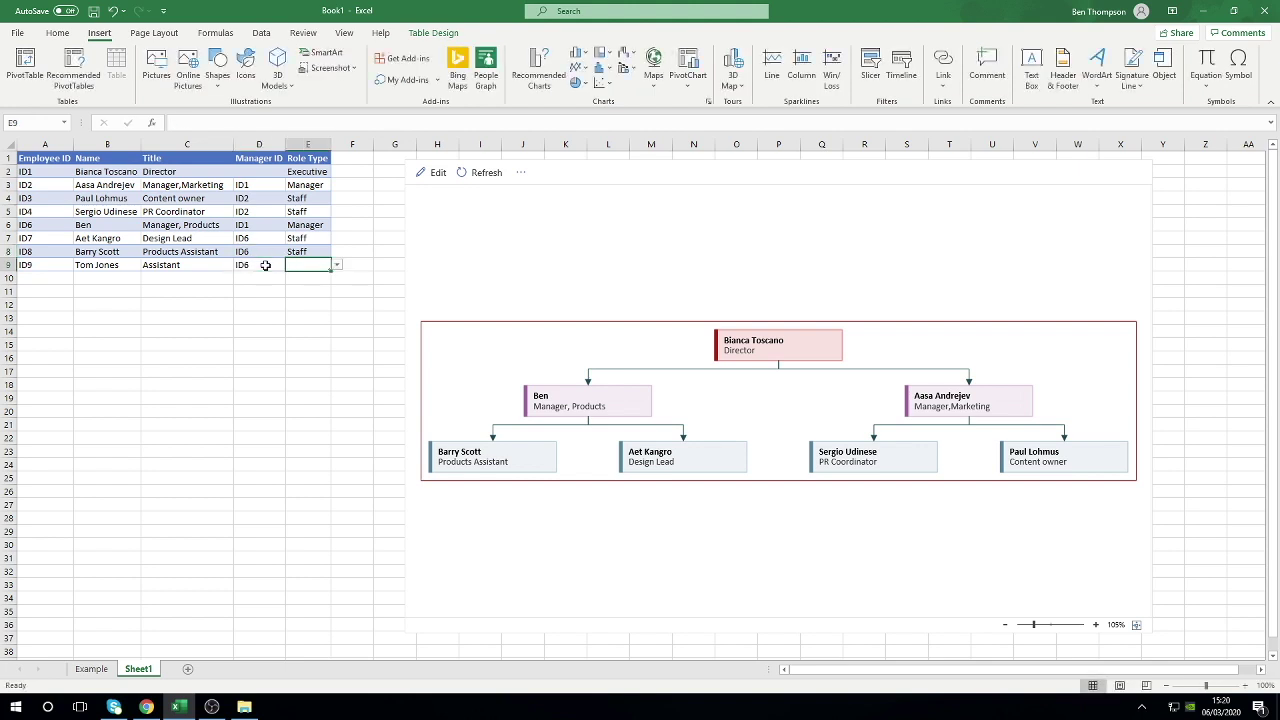
pyautogui.click(337, 265)
pyautogui.click(323, 311)
pyautogui.click(342, 267)
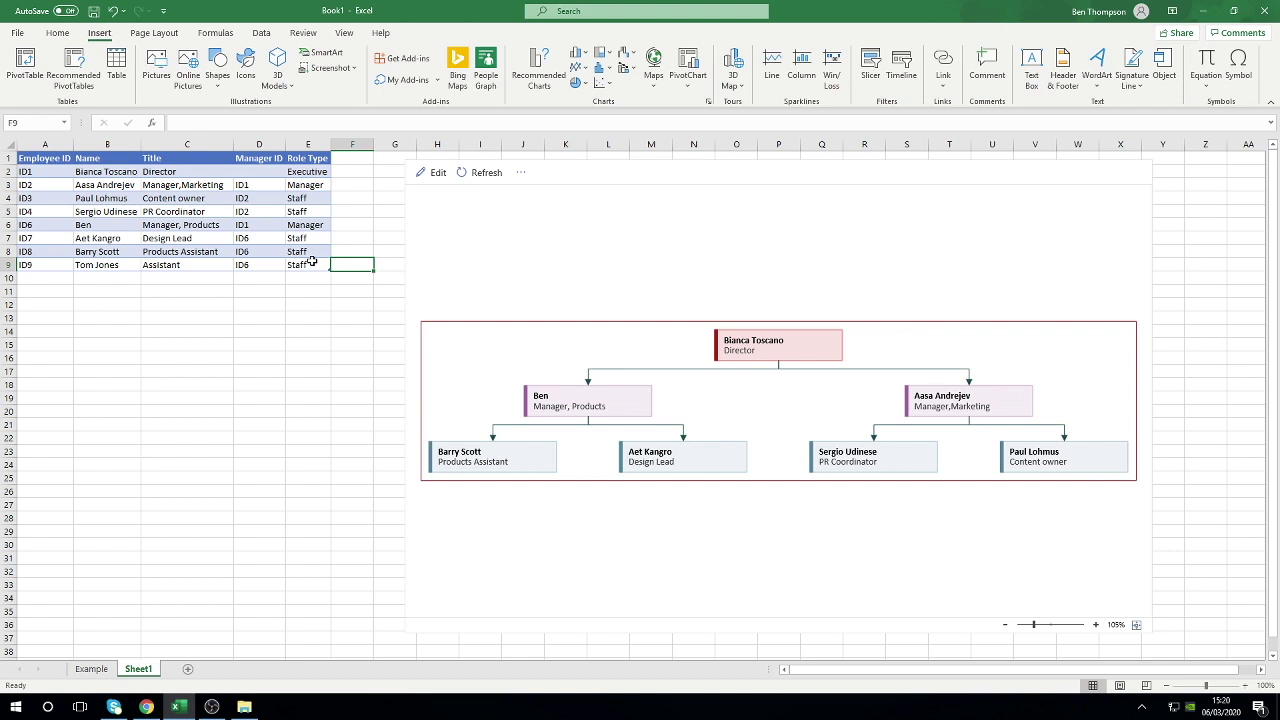
# Review the Executive, Manager and row-9 role types, then refresh the org chart
pyautogui.click(312, 264)
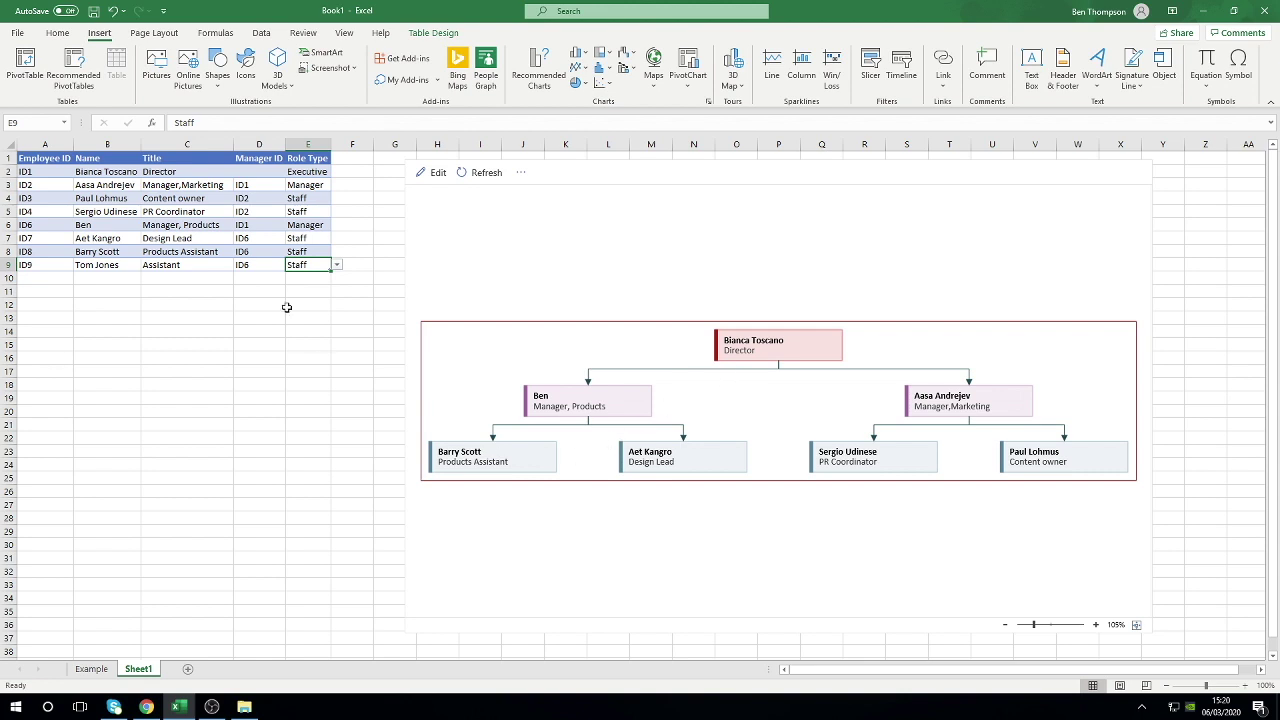
pyautogui.click(308, 173)
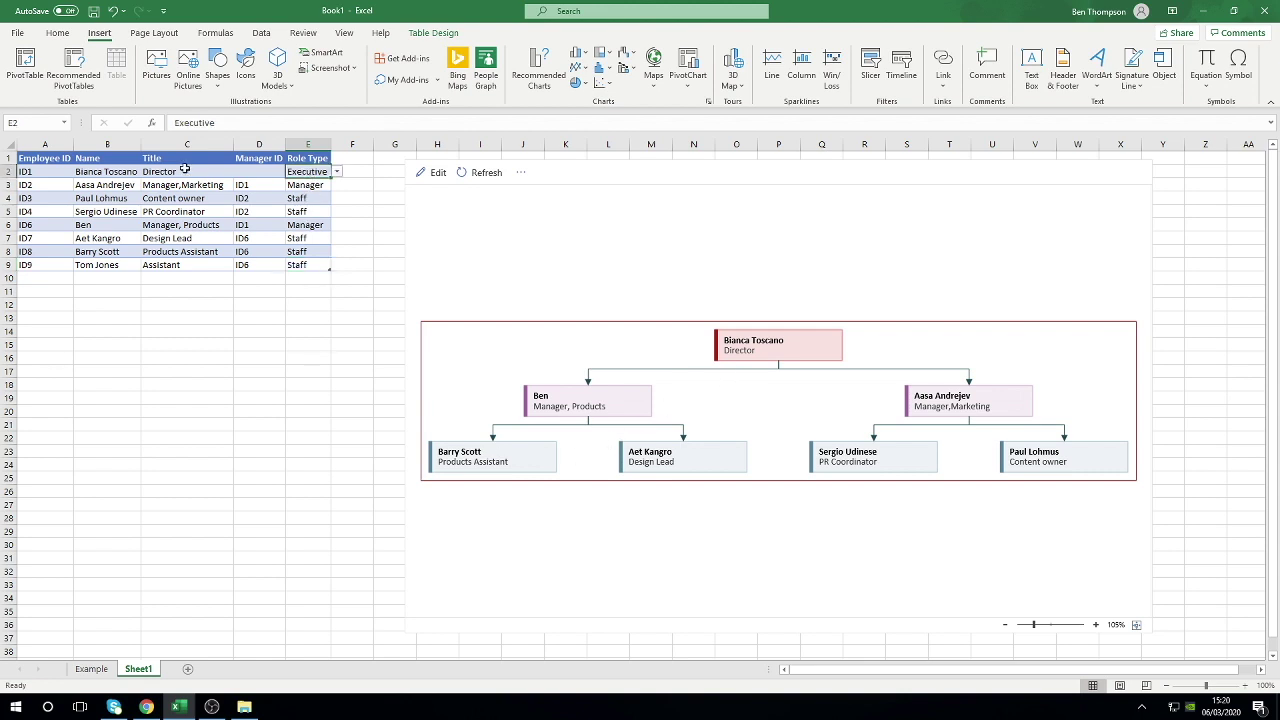
pyautogui.click(308, 226)
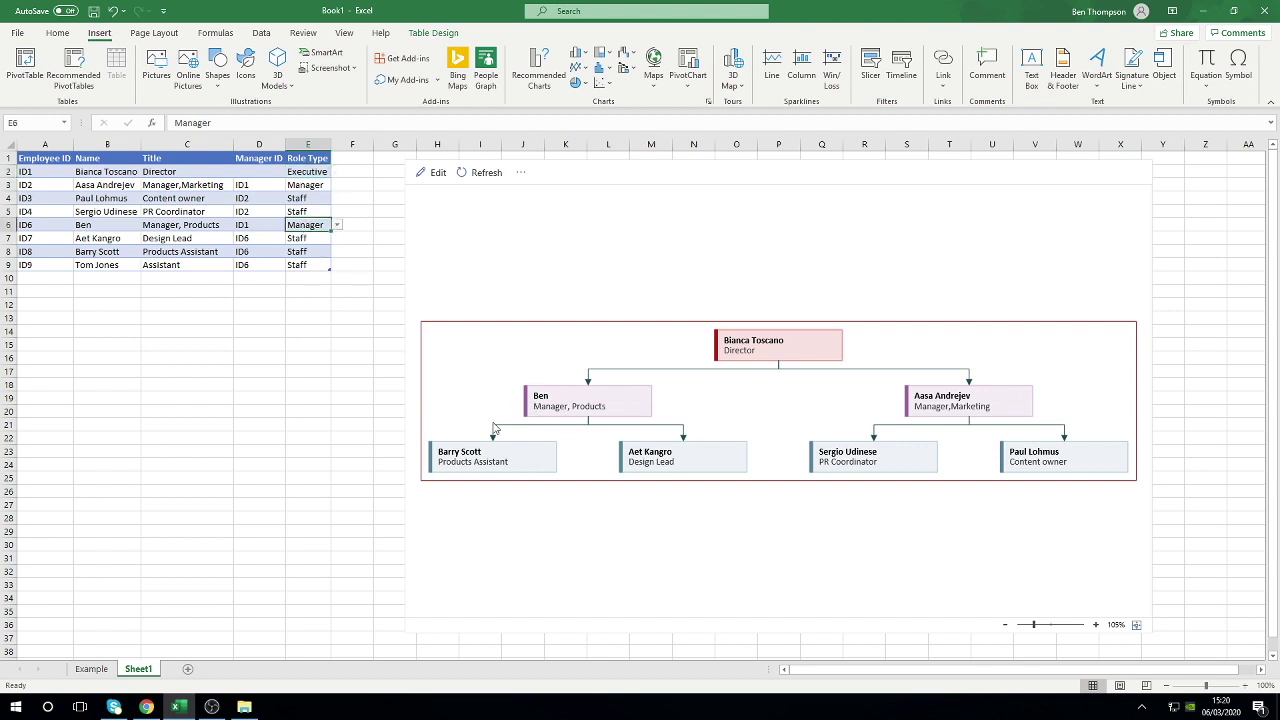
pyautogui.click(318, 265)
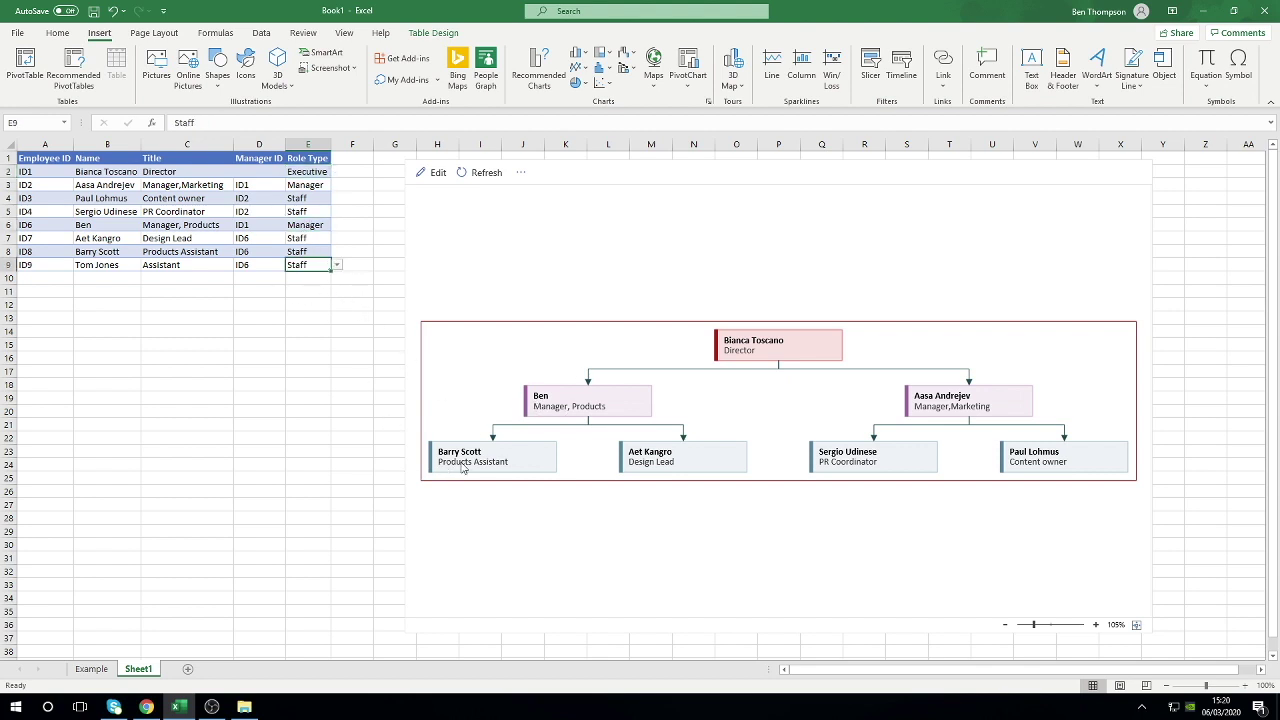
pyautogui.click(337, 266)
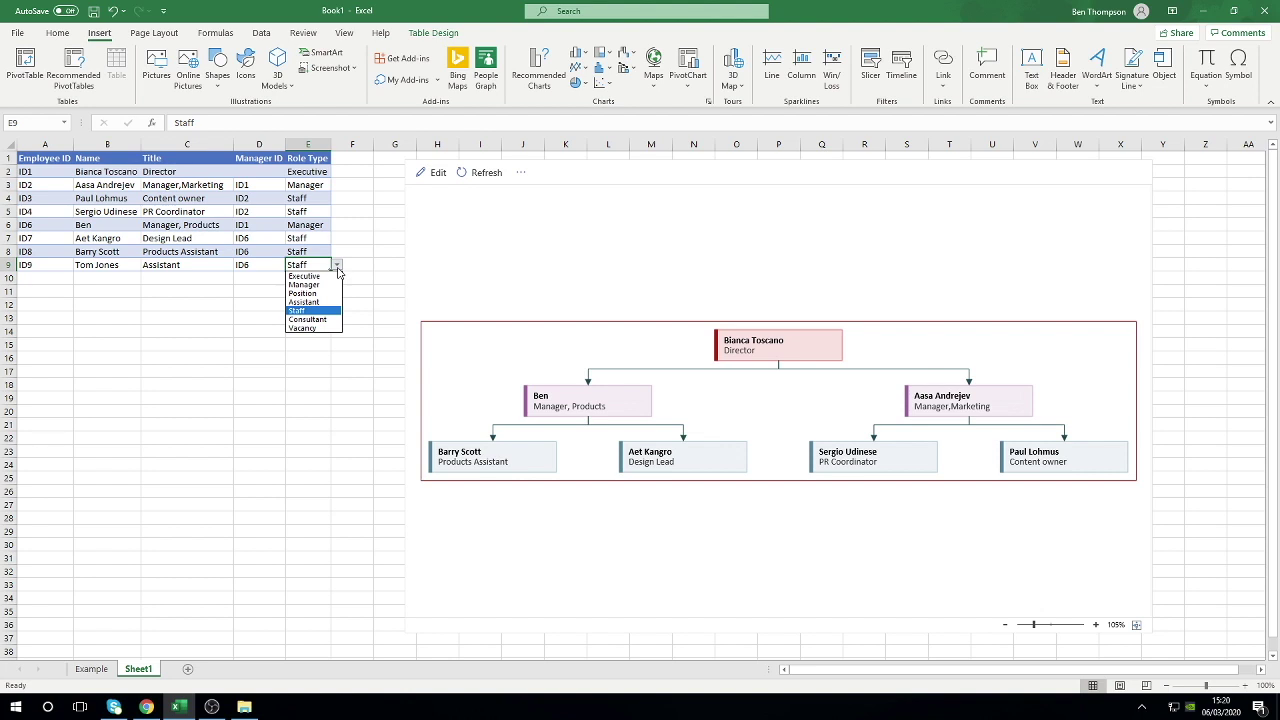
pyautogui.click(351, 252)
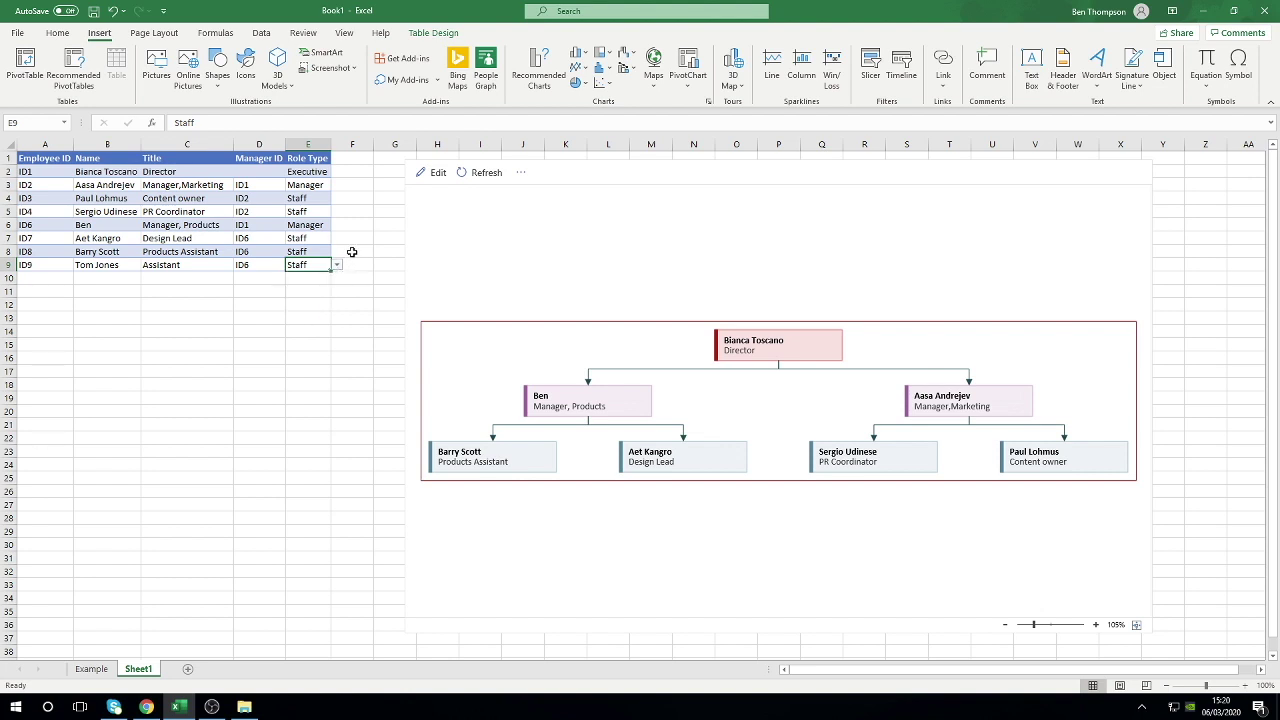
pyautogui.click(470, 172)
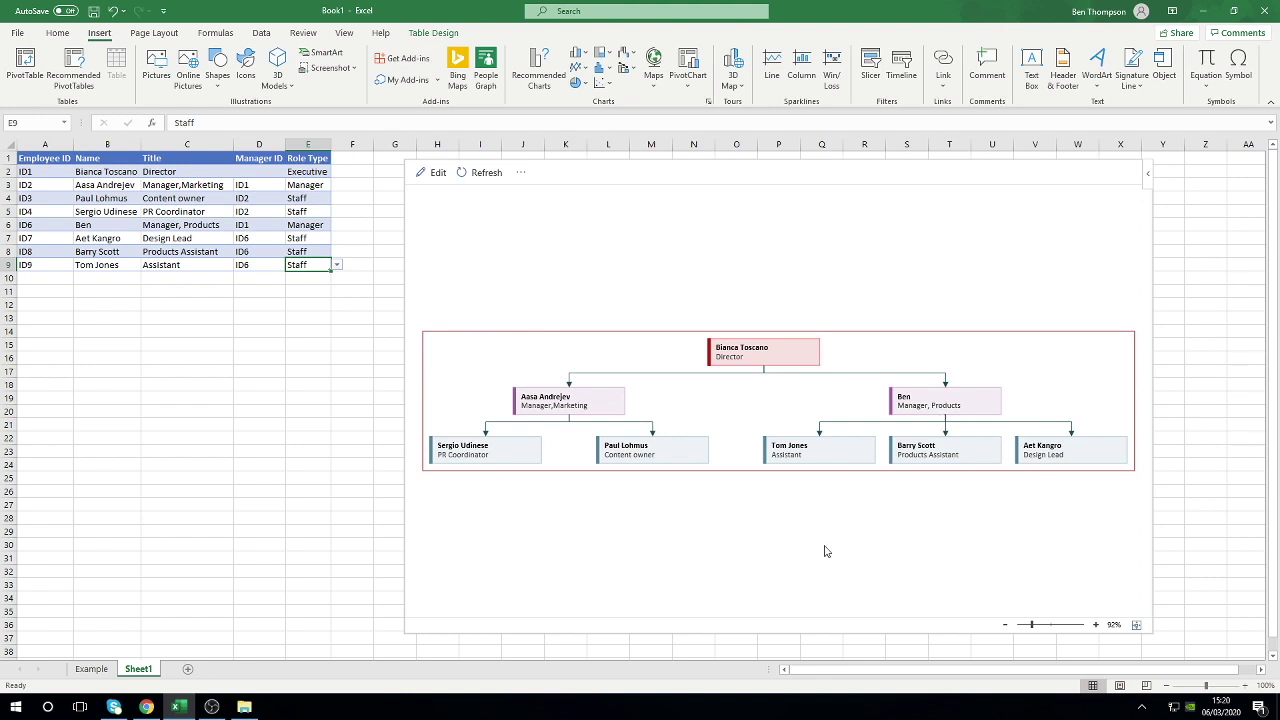
# Fill row 10 with ID10, a new employee's name, Assistant, manager ID8 and role type Staff
pyautogui.click(38, 276)
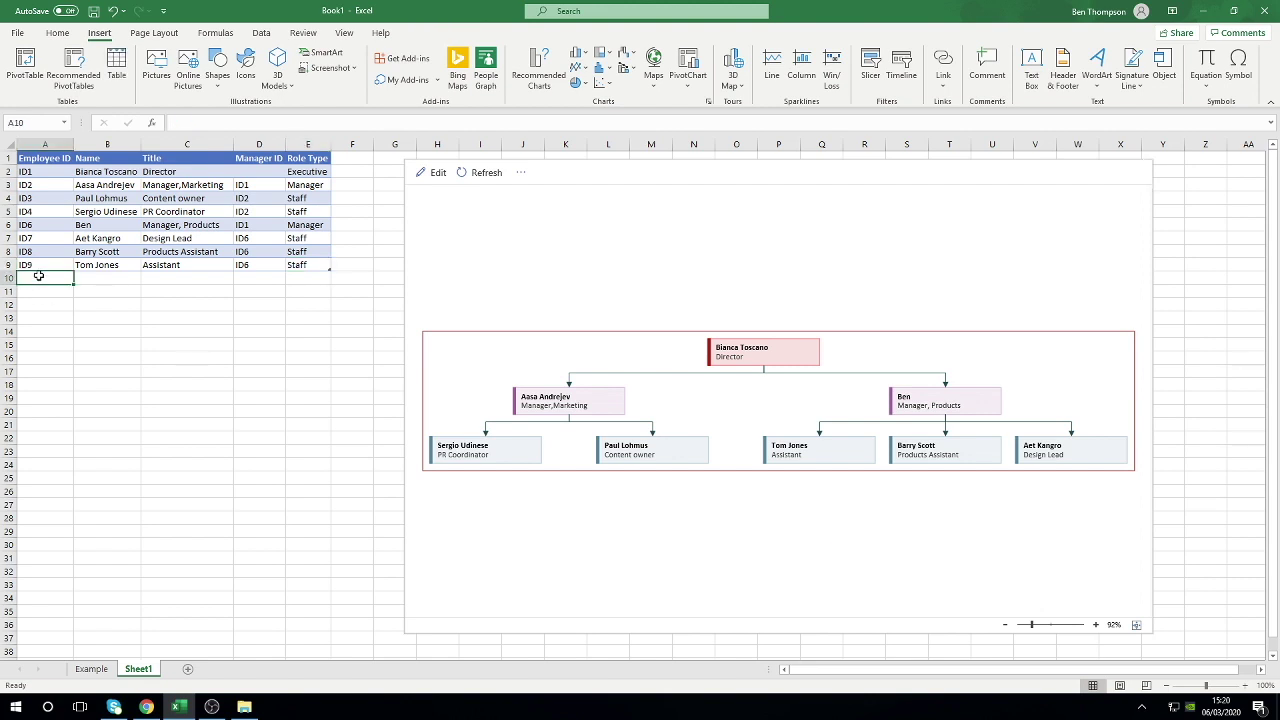
pyautogui.write('ID10')
pyautogui.press('Tab')
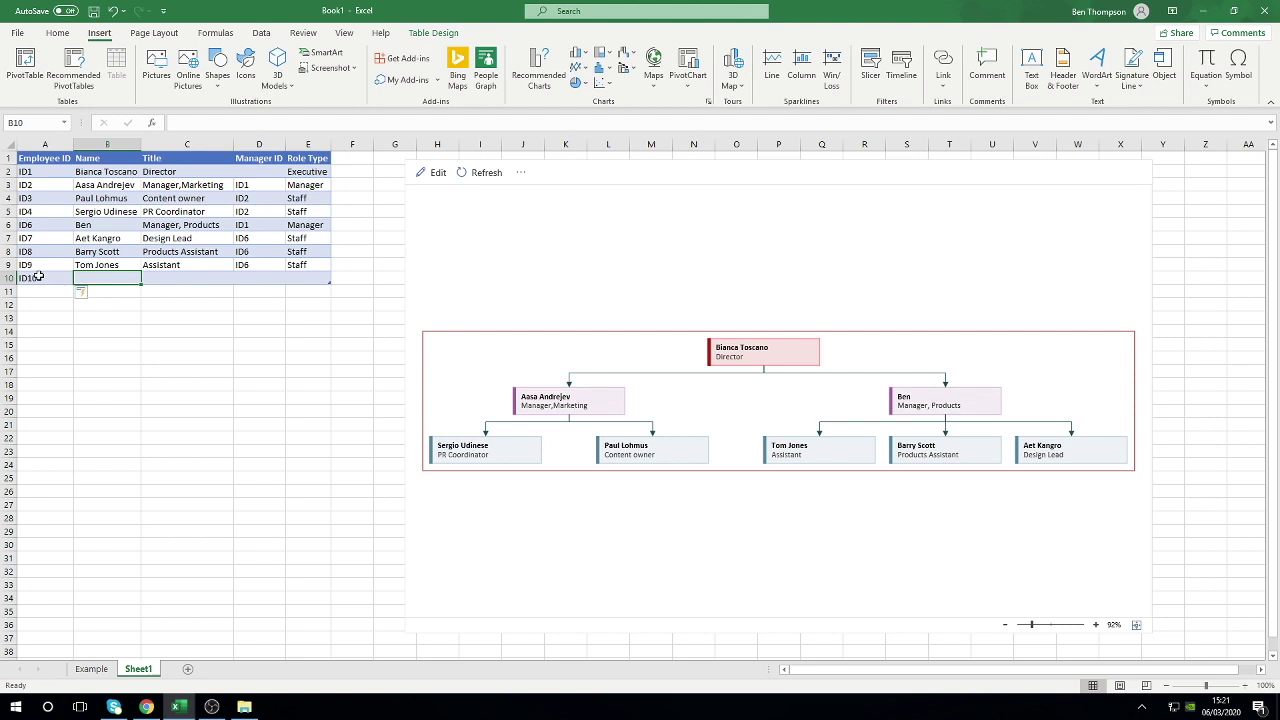
pyautogui.write('Claire')
pyautogui.press('Tab')
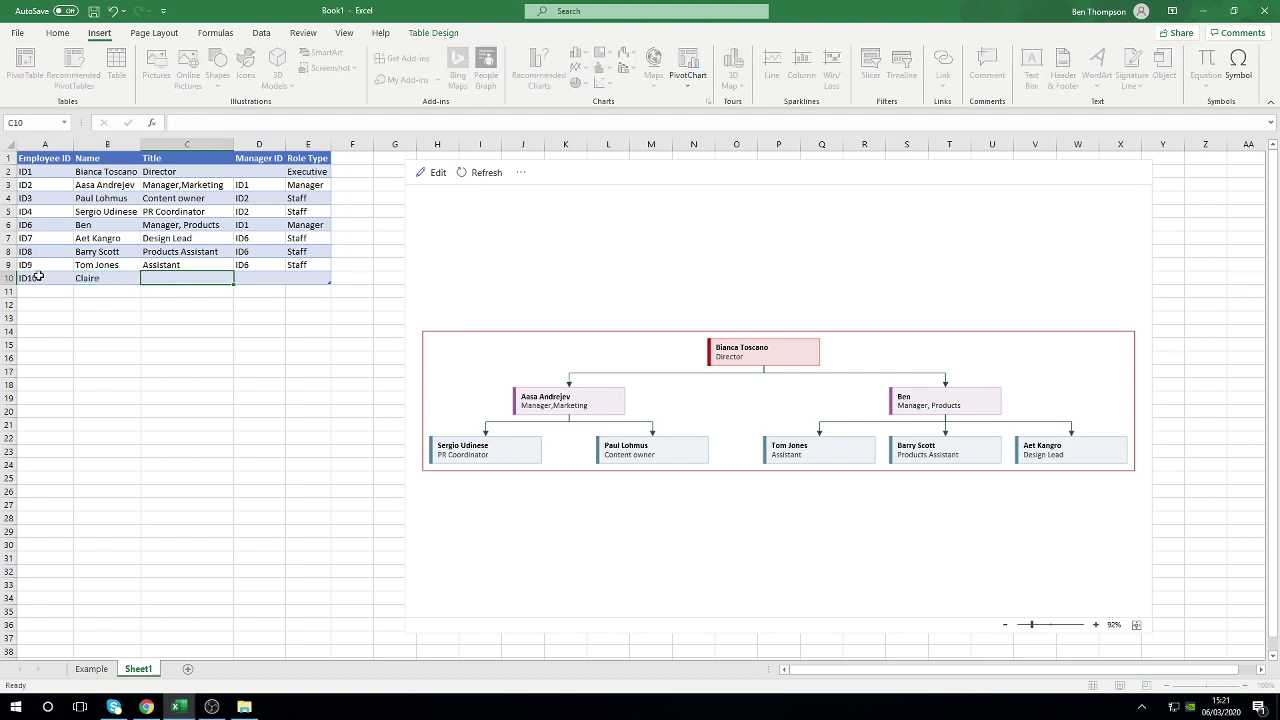
pyautogui.write('Assistant')
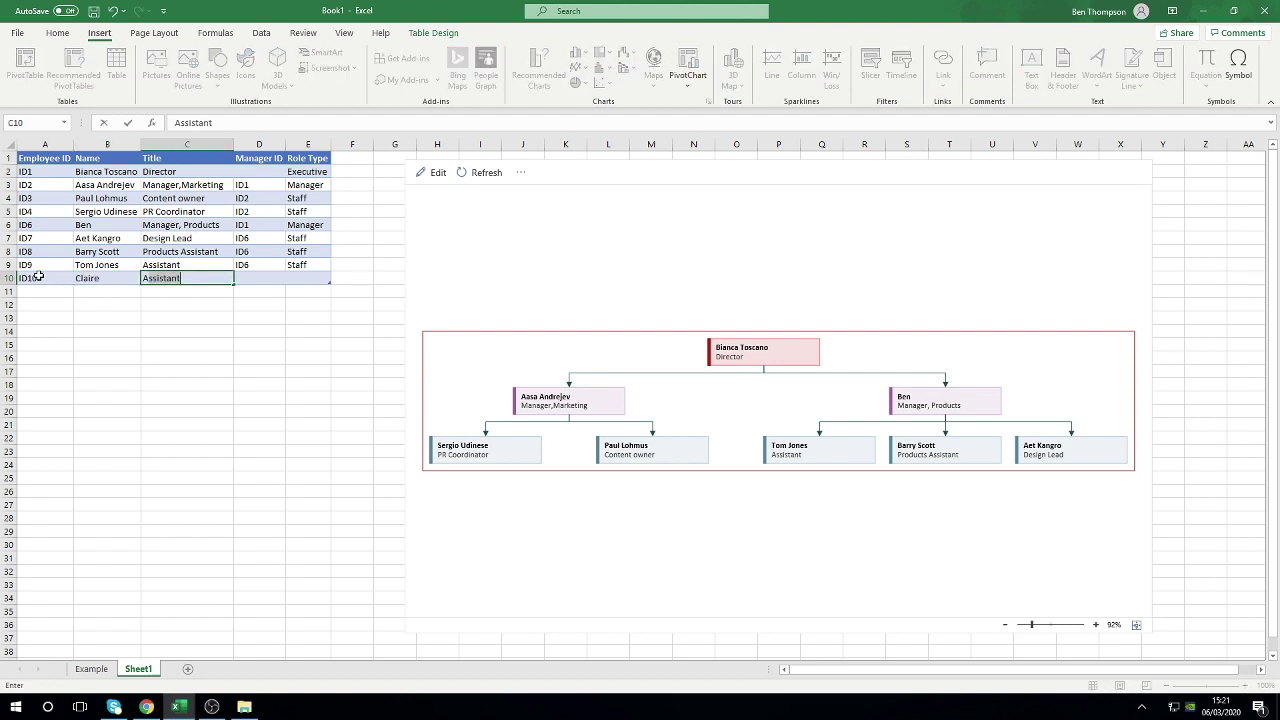
pyautogui.press('Tab')
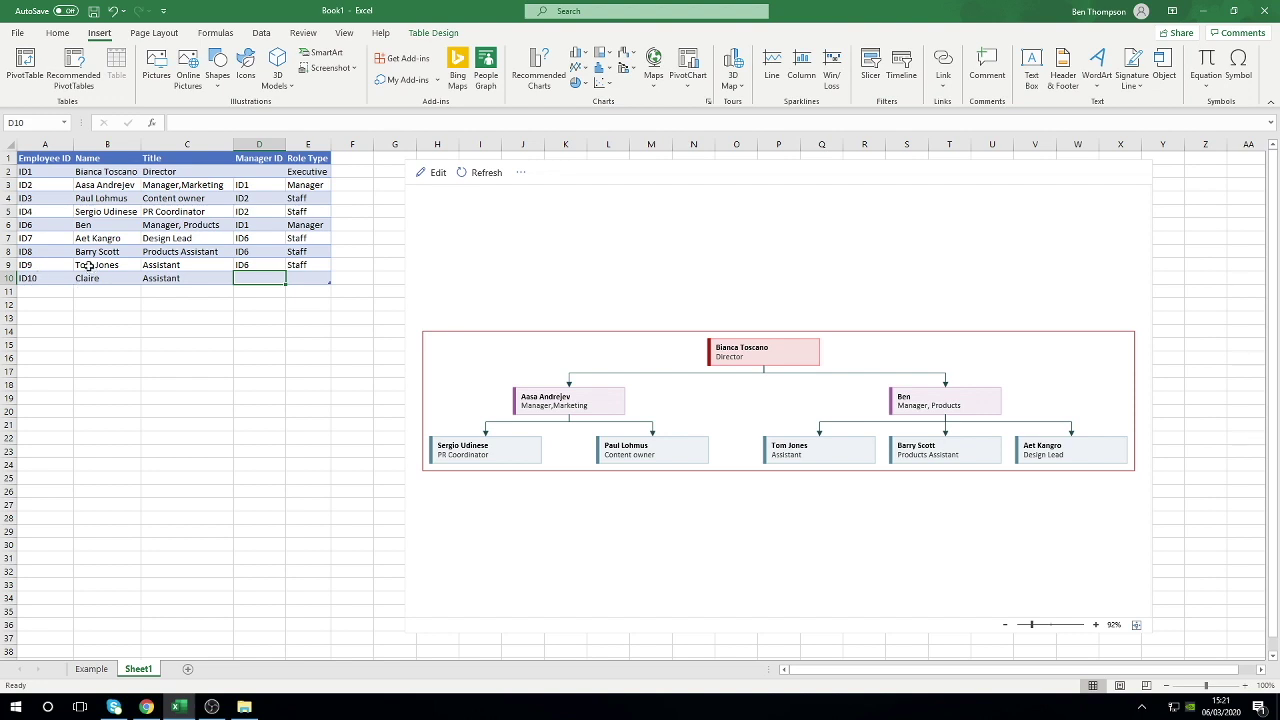
pyautogui.write('ID8')
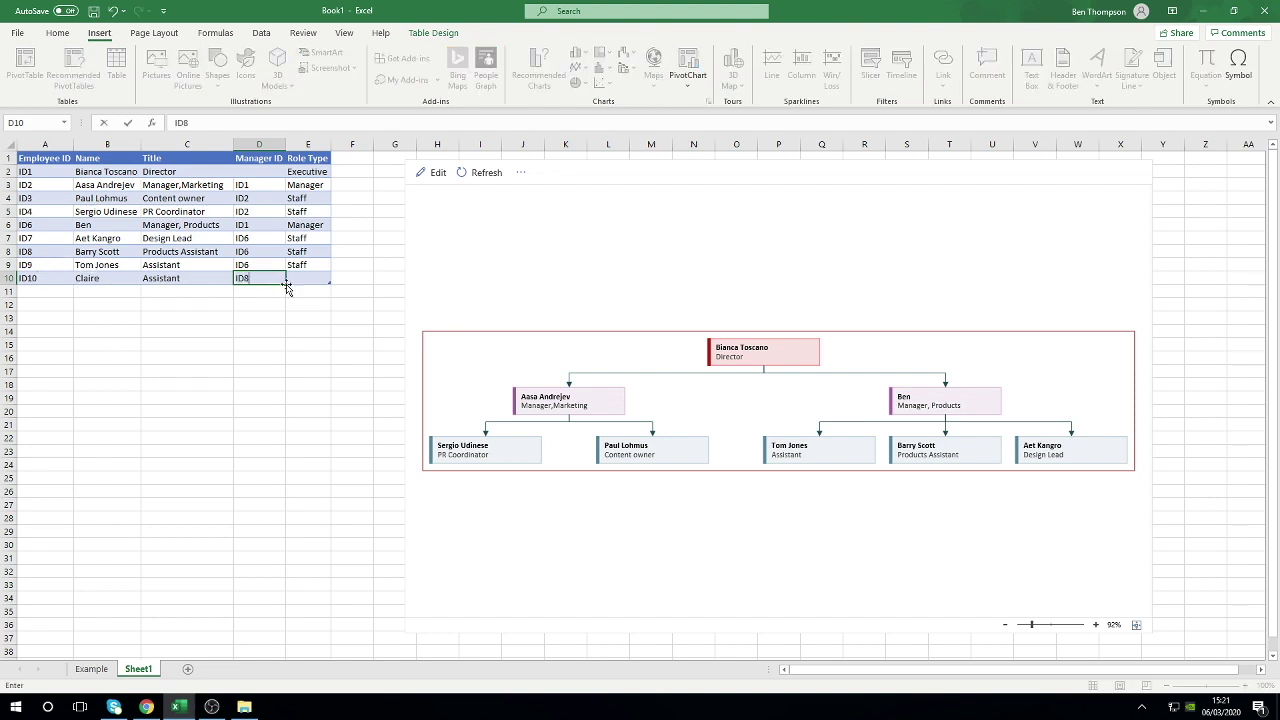
pyautogui.press('Tab')
pyautogui.write('Staff')
pyautogui.press('Return')
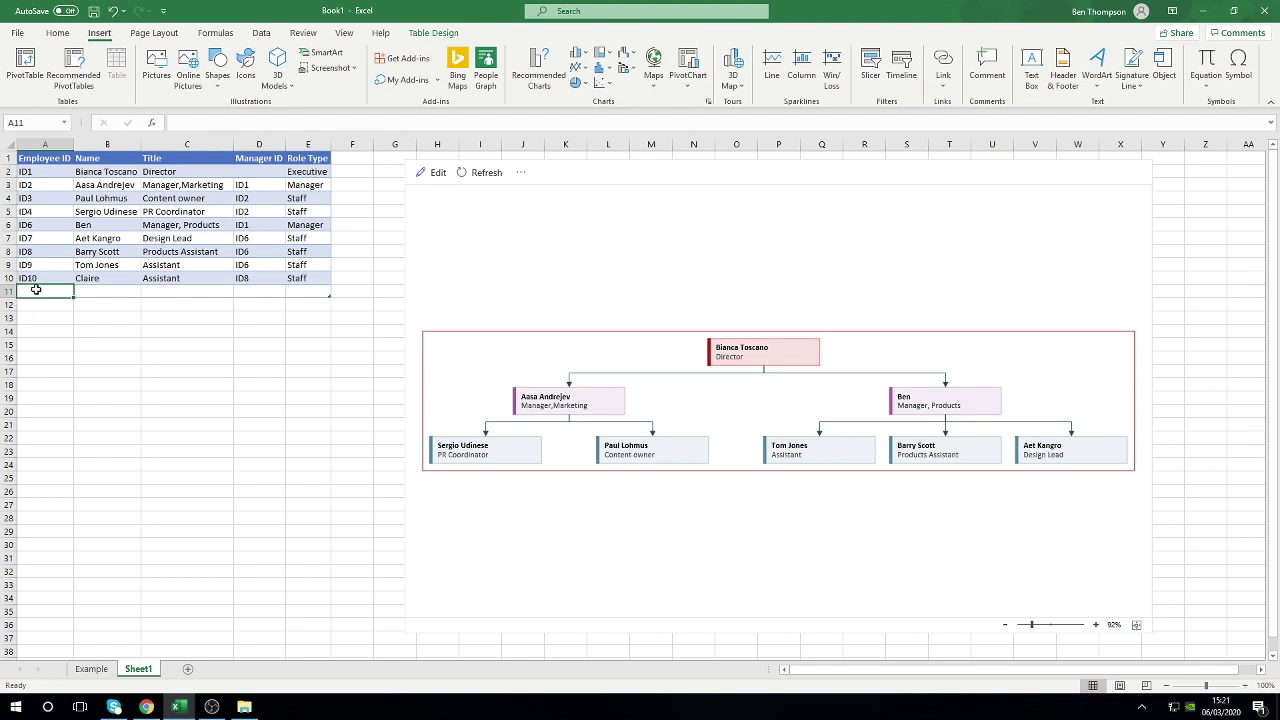
# Delete the empty table row 11 below the ID10 entry
pyautogui.rightClick(41, 291)
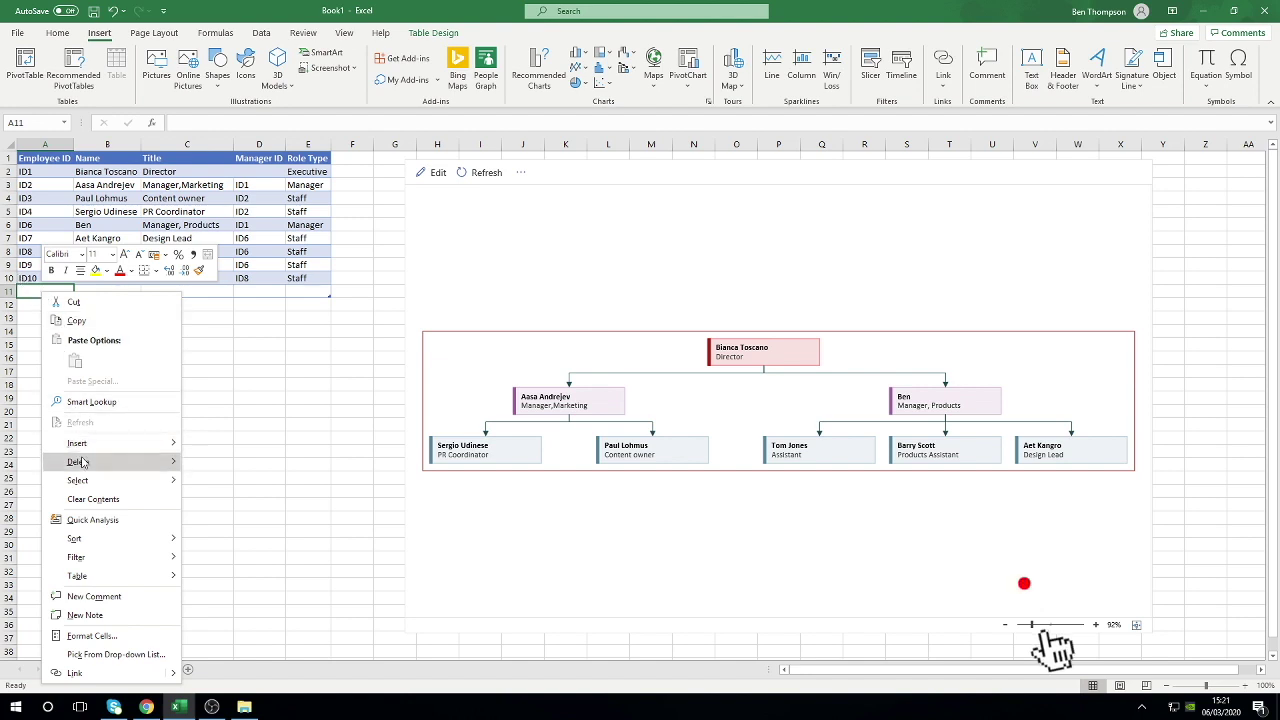
pyautogui.moveTo(78, 461)
pyautogui.click(222, 482)
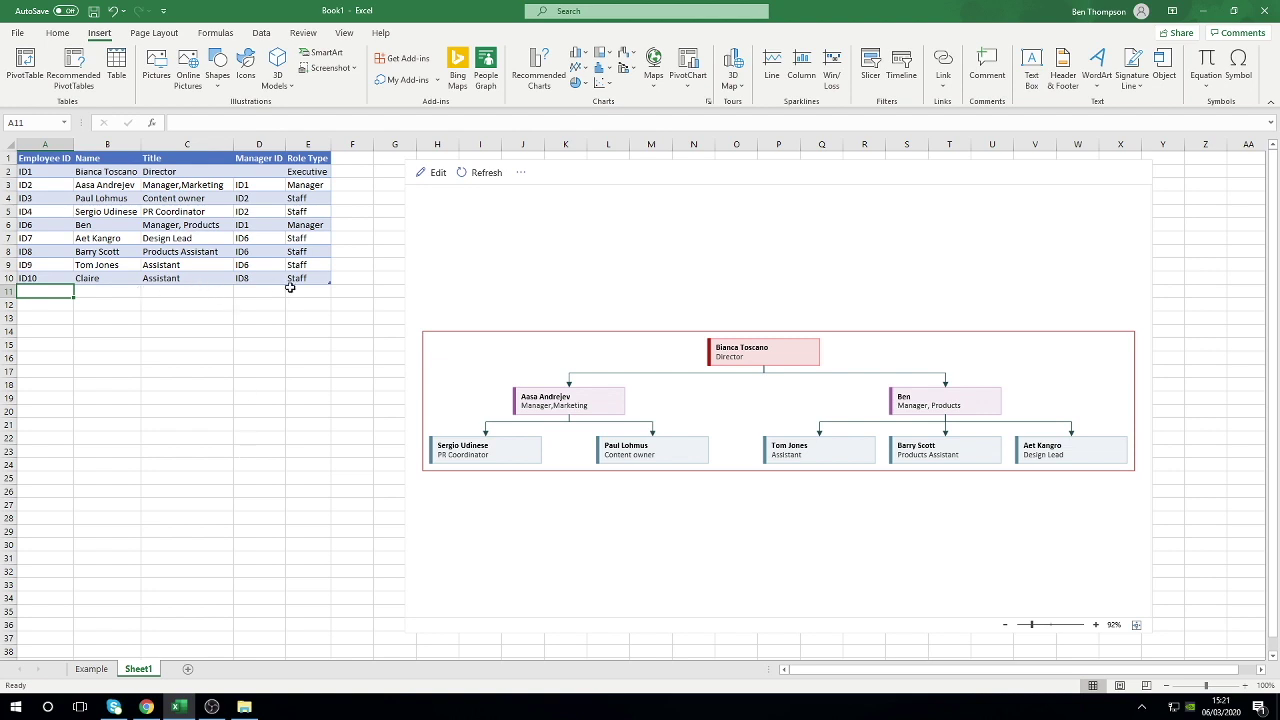
# Refresh the Data Visualizer org chart so the ID10 Assistant shows under the Products Assistant
pyautogui.click(486, 173)
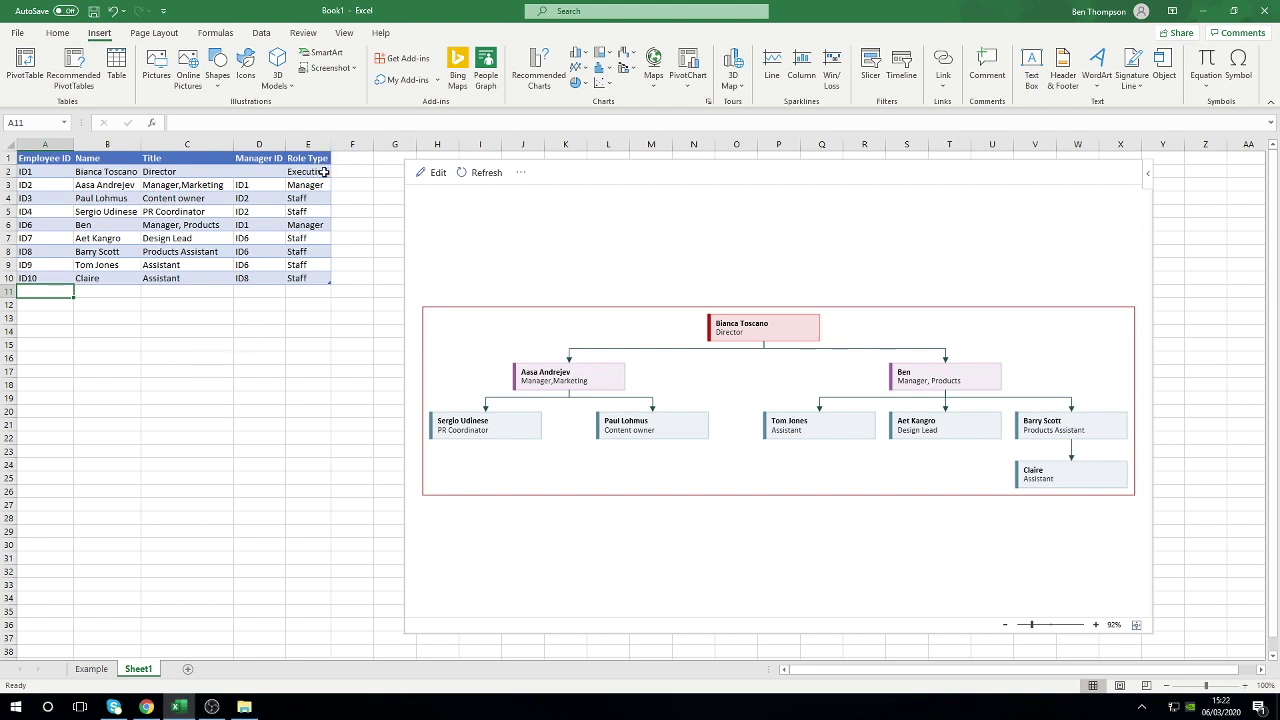
# Try Manager and then Vacancy as ID1's role type, refreshing the org chart after each
pyautogui.click(324, 172)
pyautogui.click(338, 174)
pyautogui.click(318, 191)
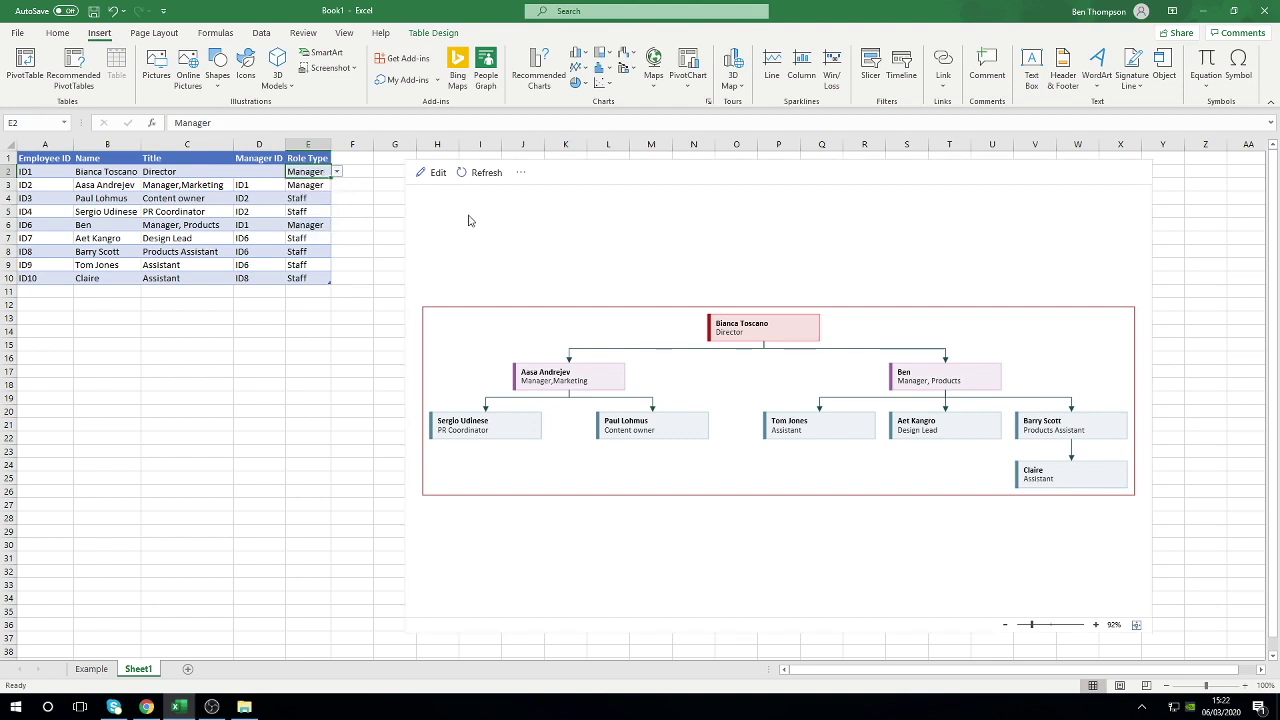
pyautogui.click(486, 172)
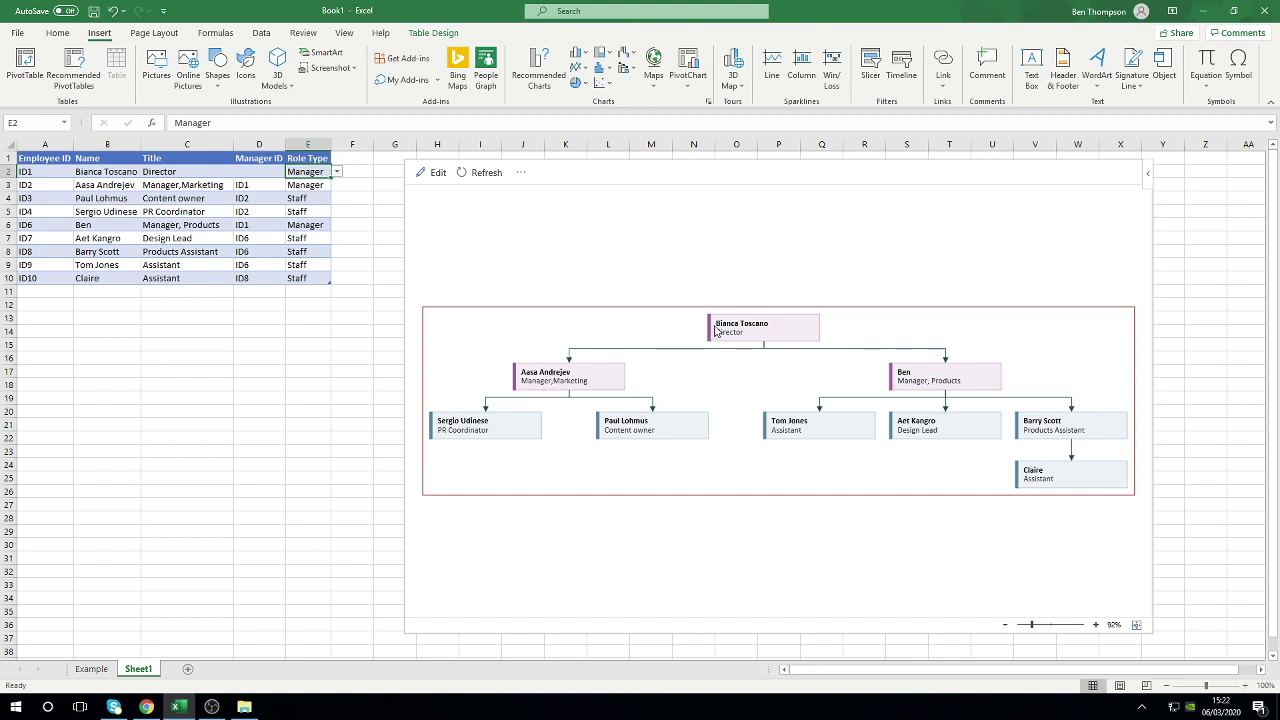
pyautogui.click(337, 172)
pyautogui.click(321, 233)
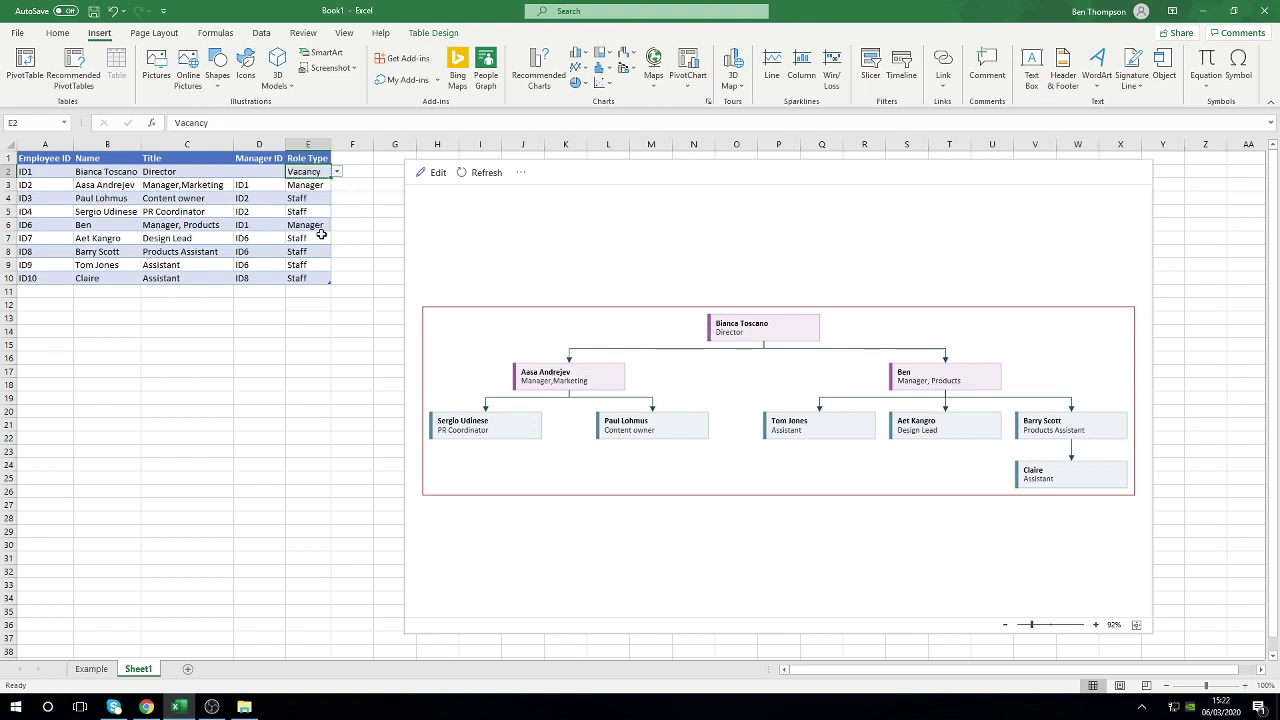
pyautogui.click(497, 181)
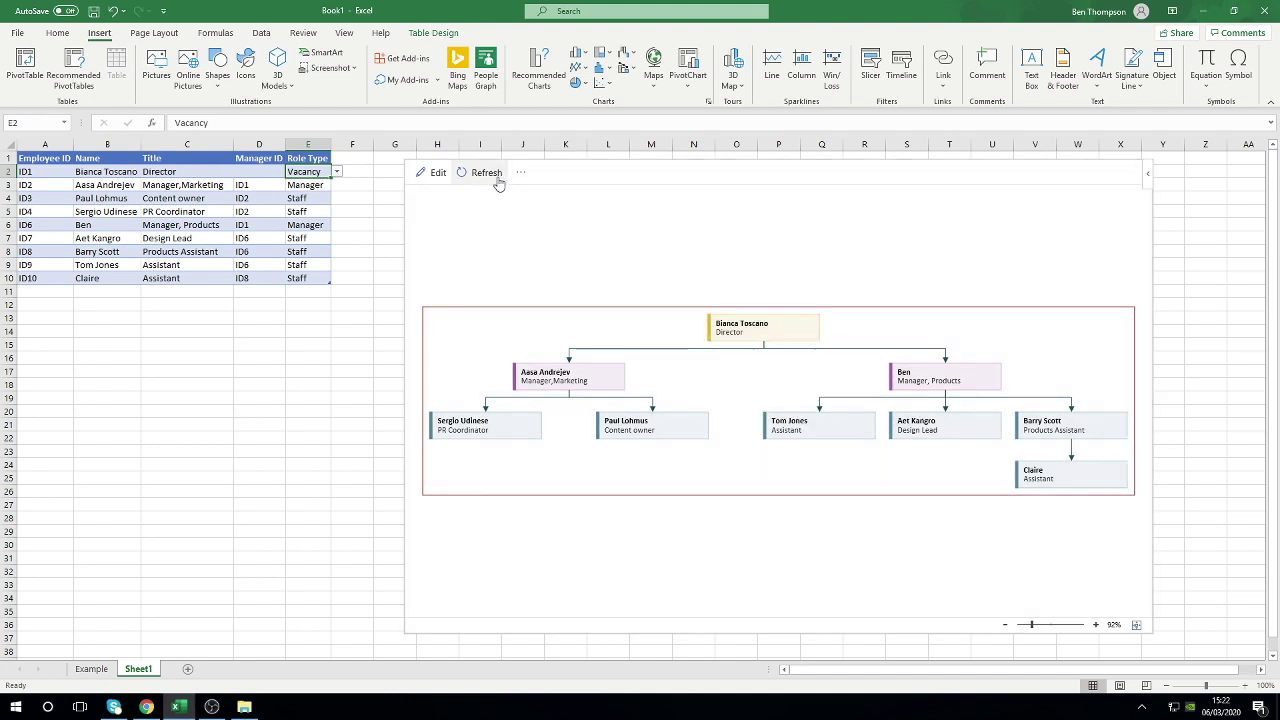
# Set E2's role type to Consultant, then Executive, refreshing the org chart after each
pyautogui.click(337, 172)
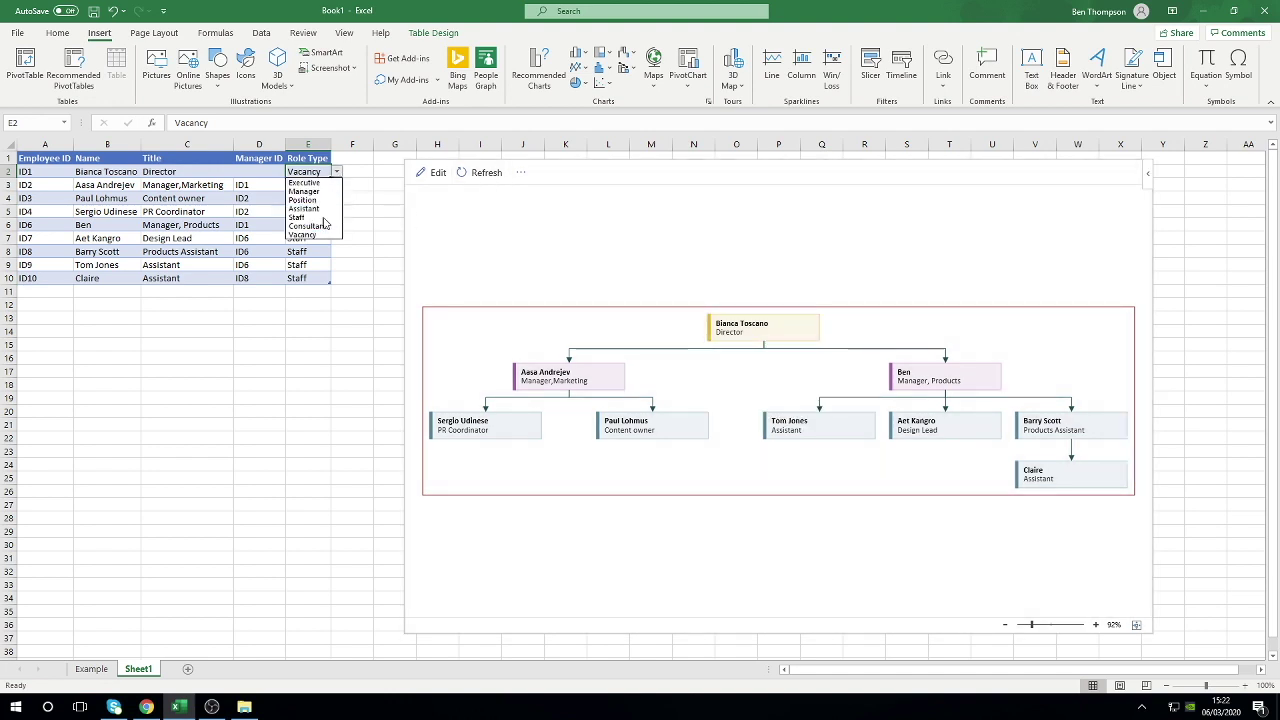
pyautogui.click(321, 226)
pyautogui.click(492, 176)
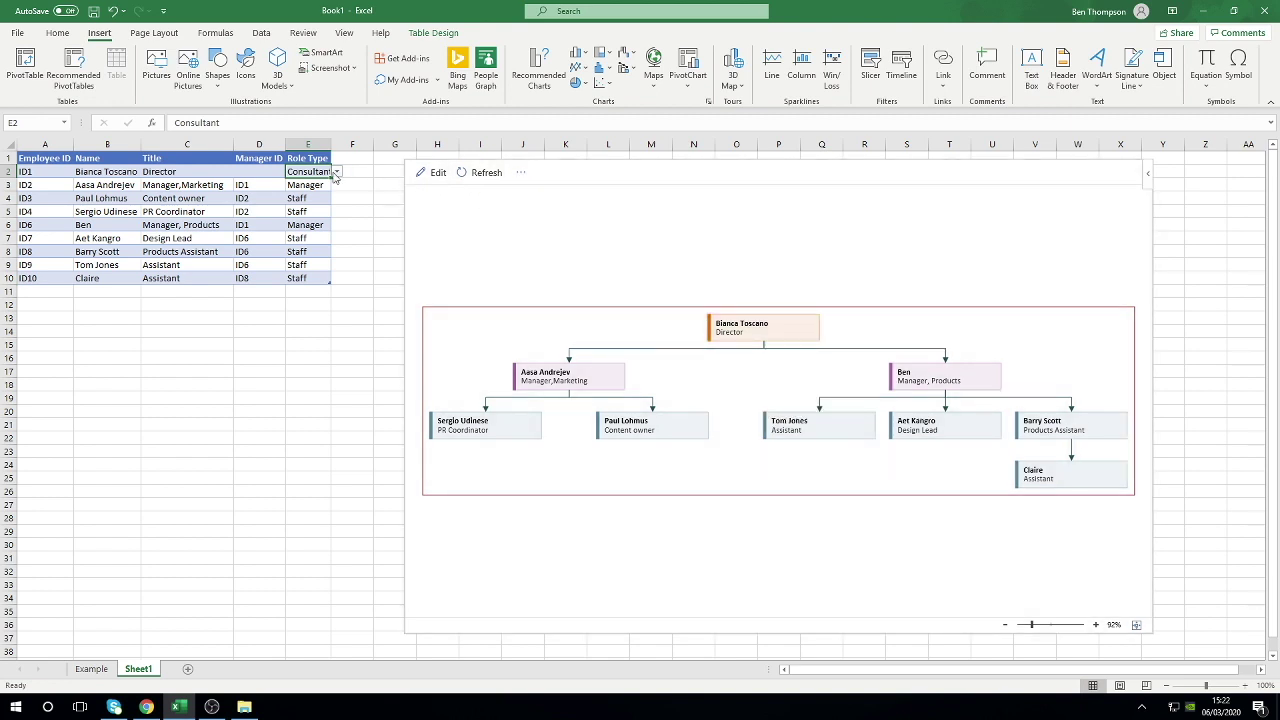
pyautogui.click(337, 172)
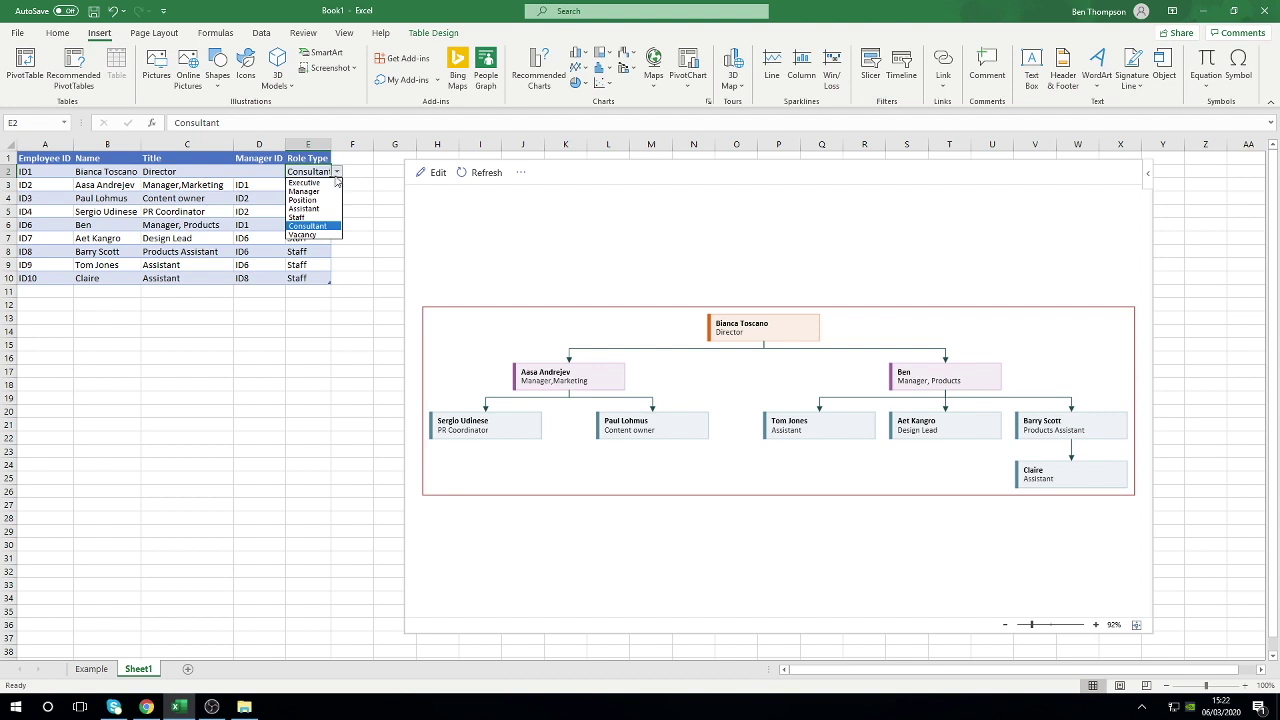
pyautogui.click(327, 184)
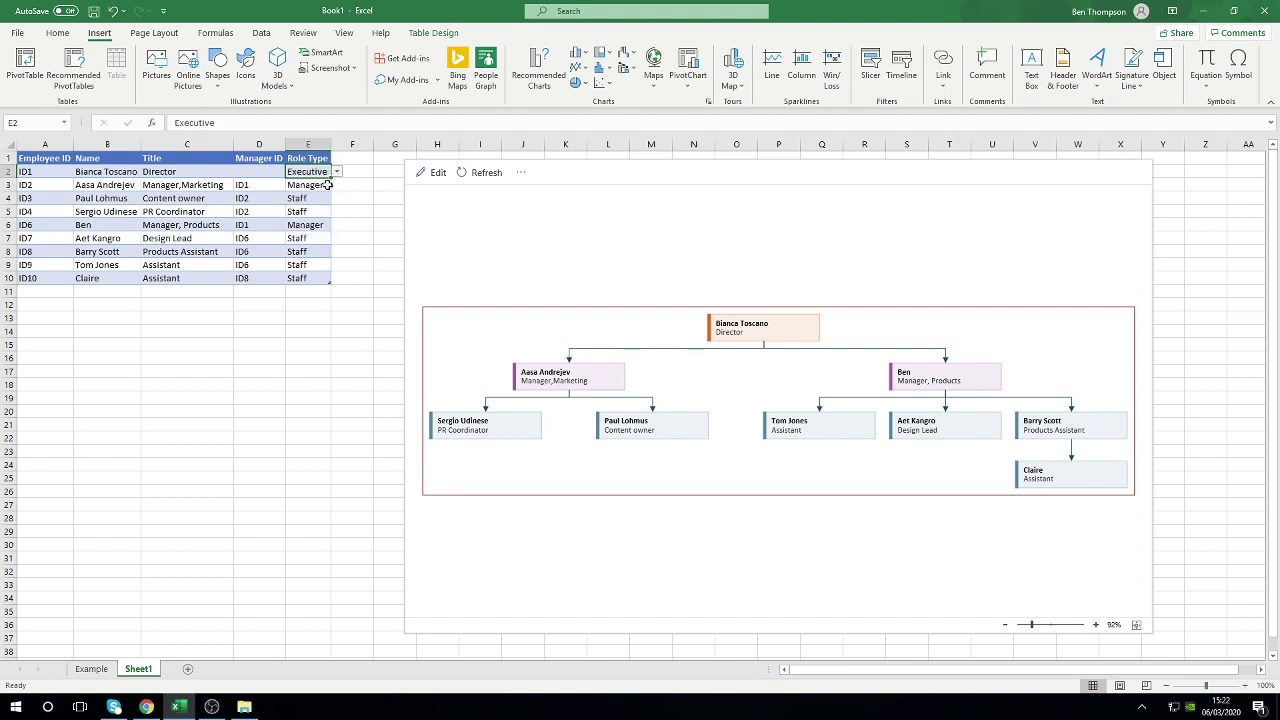
pyautogui.click(490, 173)
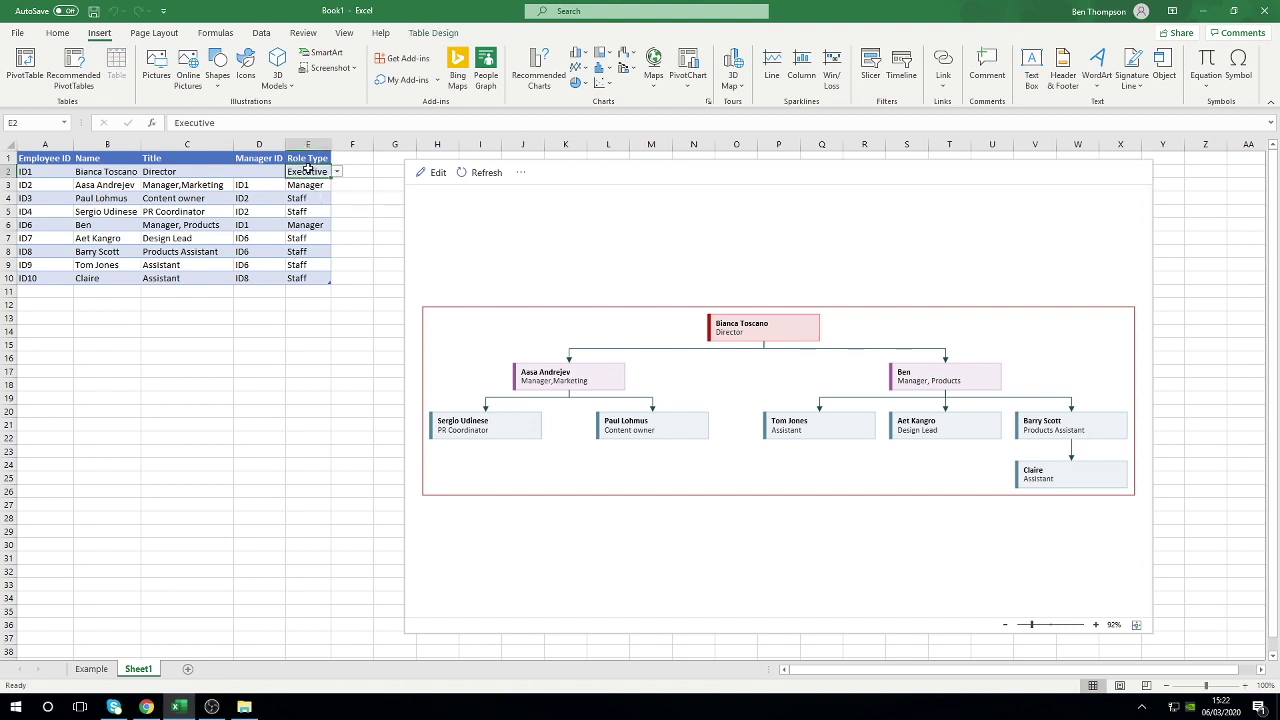
pyautogui.click(341, 174)
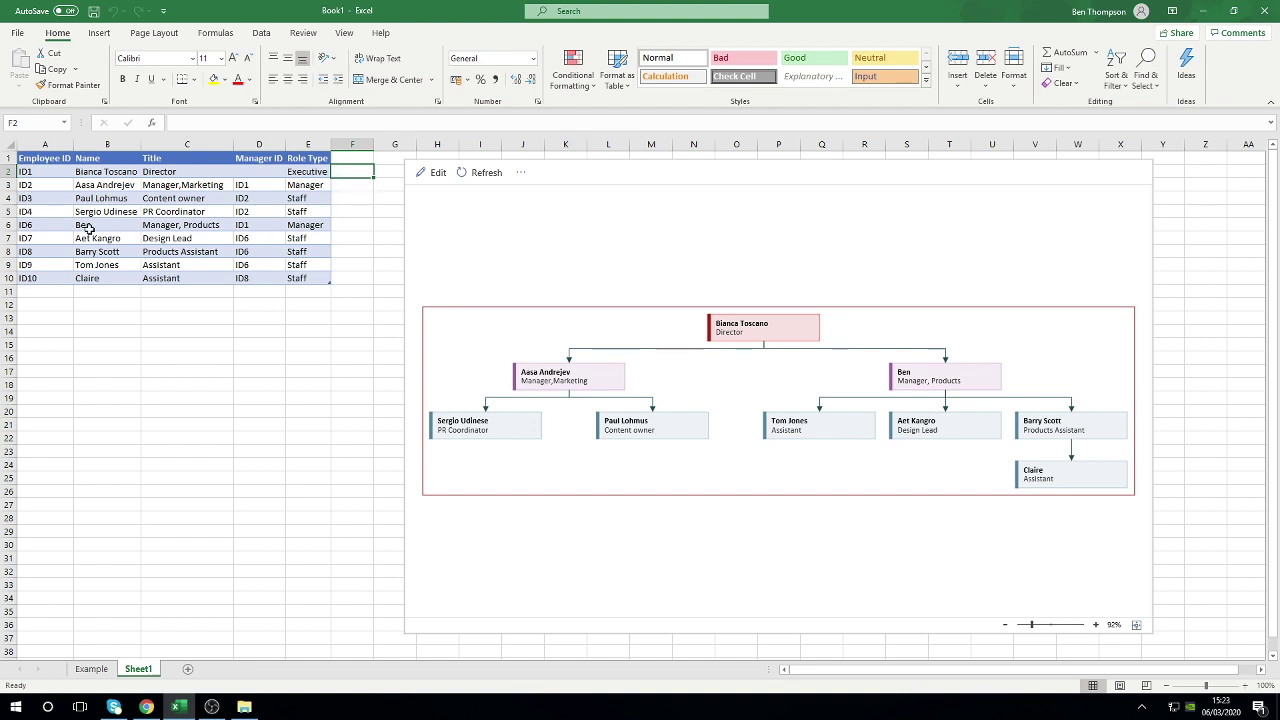
# Rename the top employee in B2 to John
pyautogui.click(88, 224)
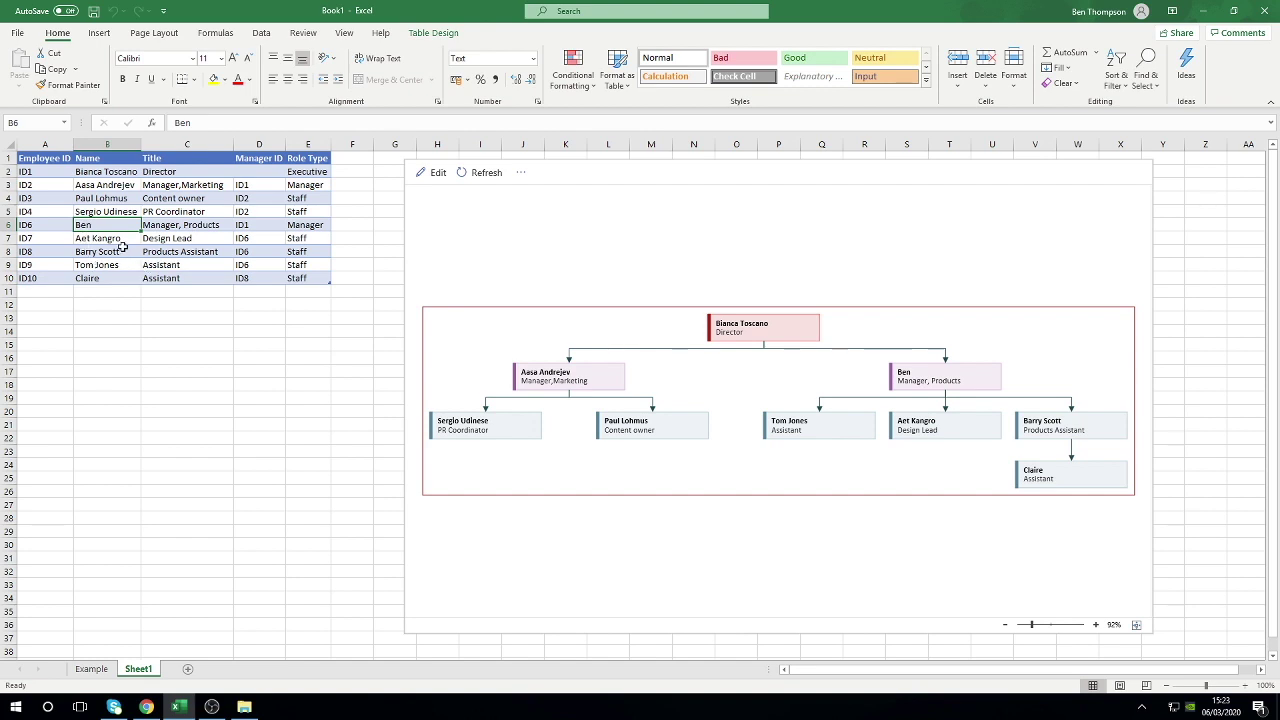
pyautogui.click(96, 213)
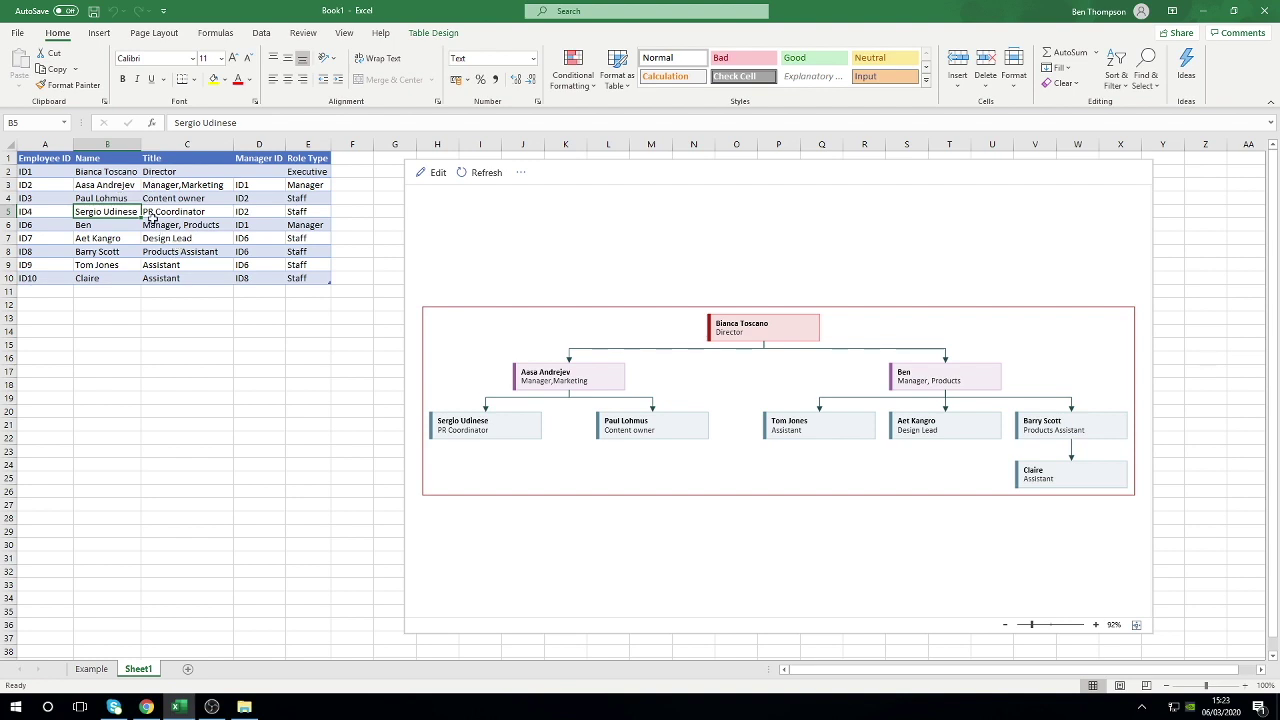
pyautogui.click(87, 170)
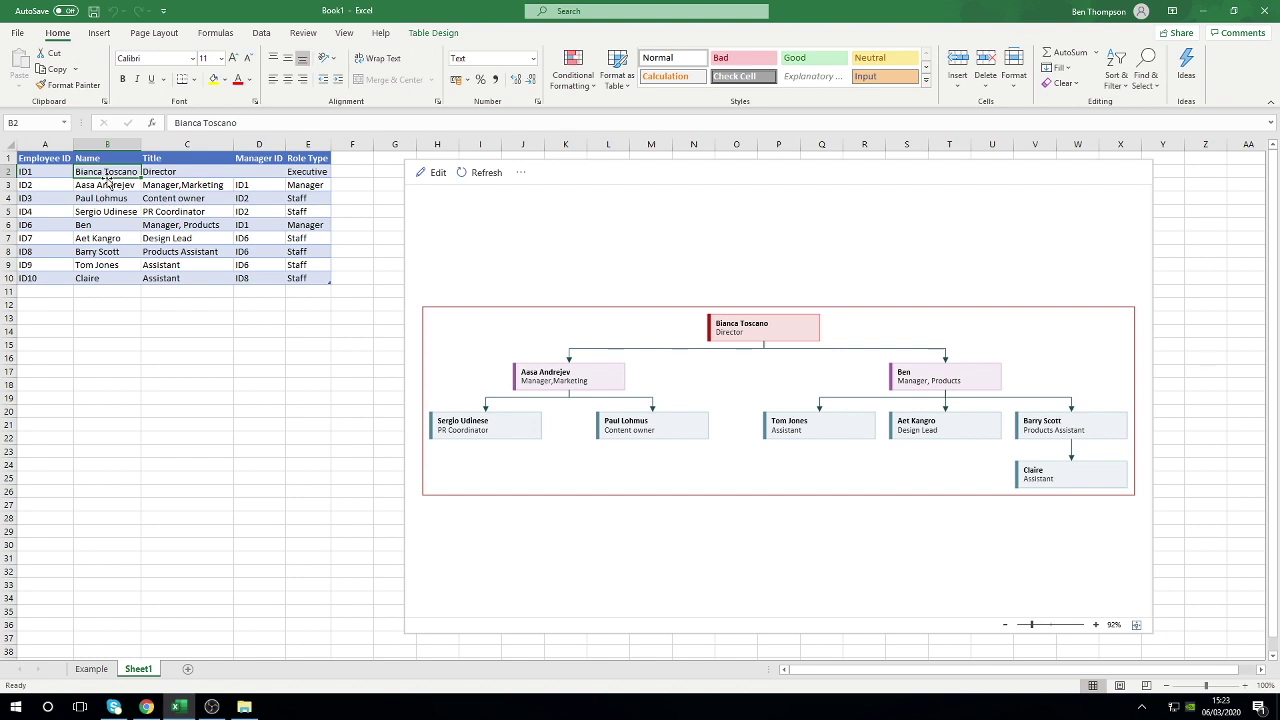
pyautogui.write('John')
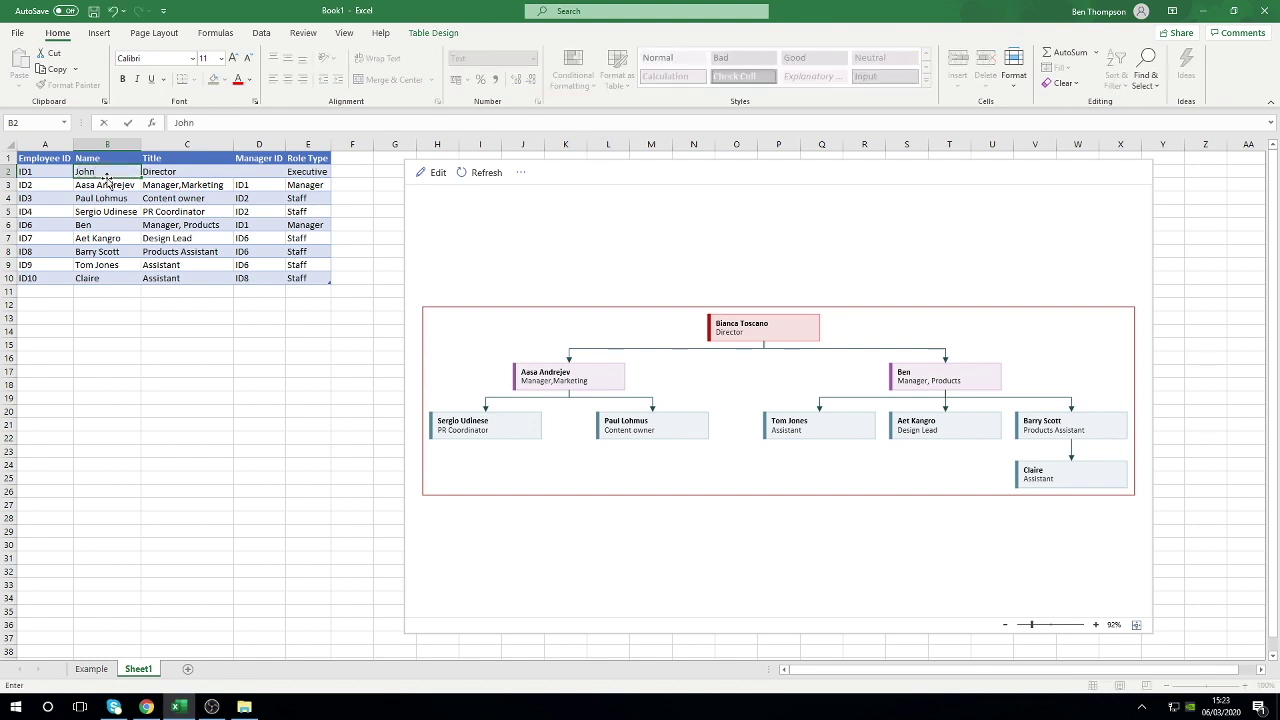
pyautogui.press('Return')
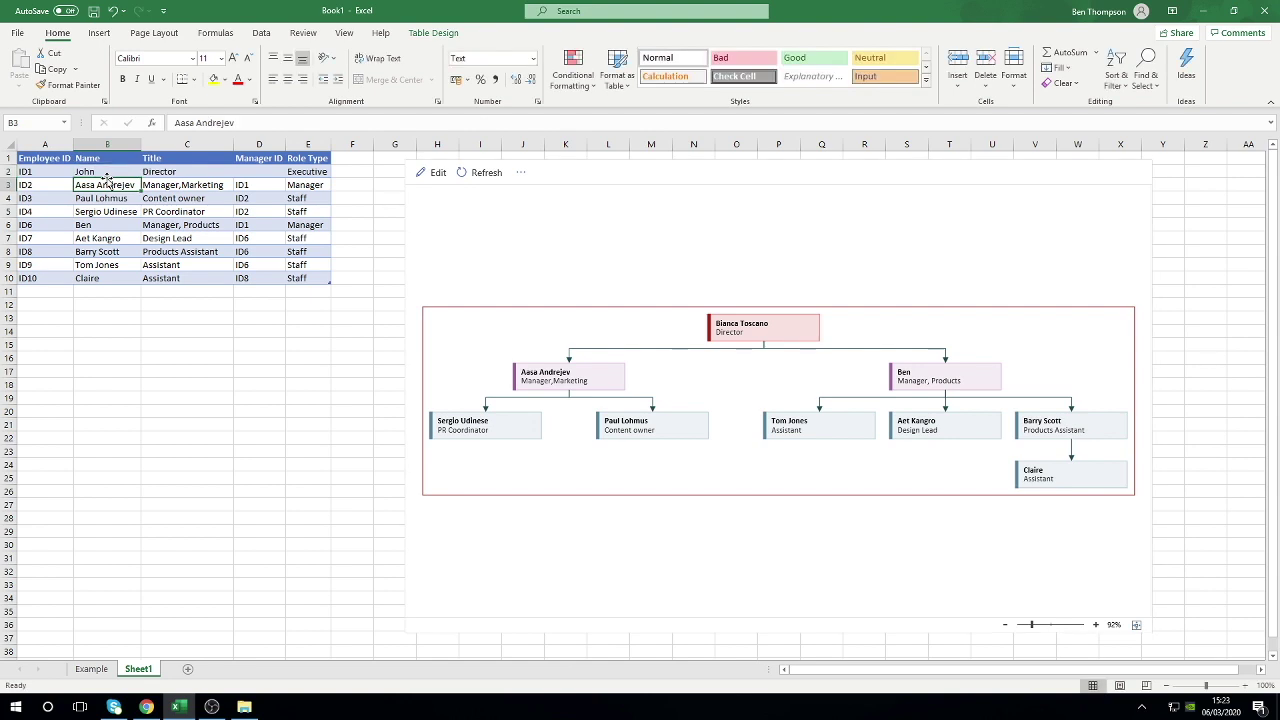
# Change C2's title to Managing Director and refresh the org chart
pyautogui.click(168, 174)
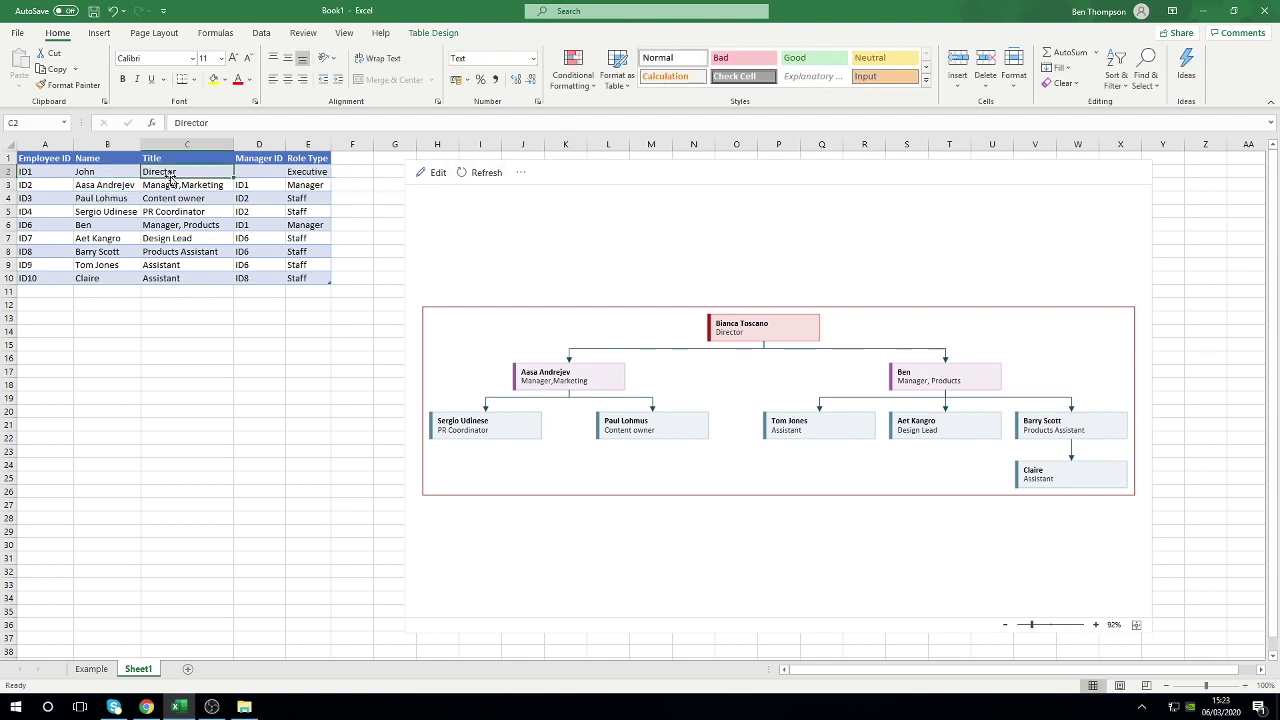
pyautogui.click(176, 122)
pyautogui.write('Man')
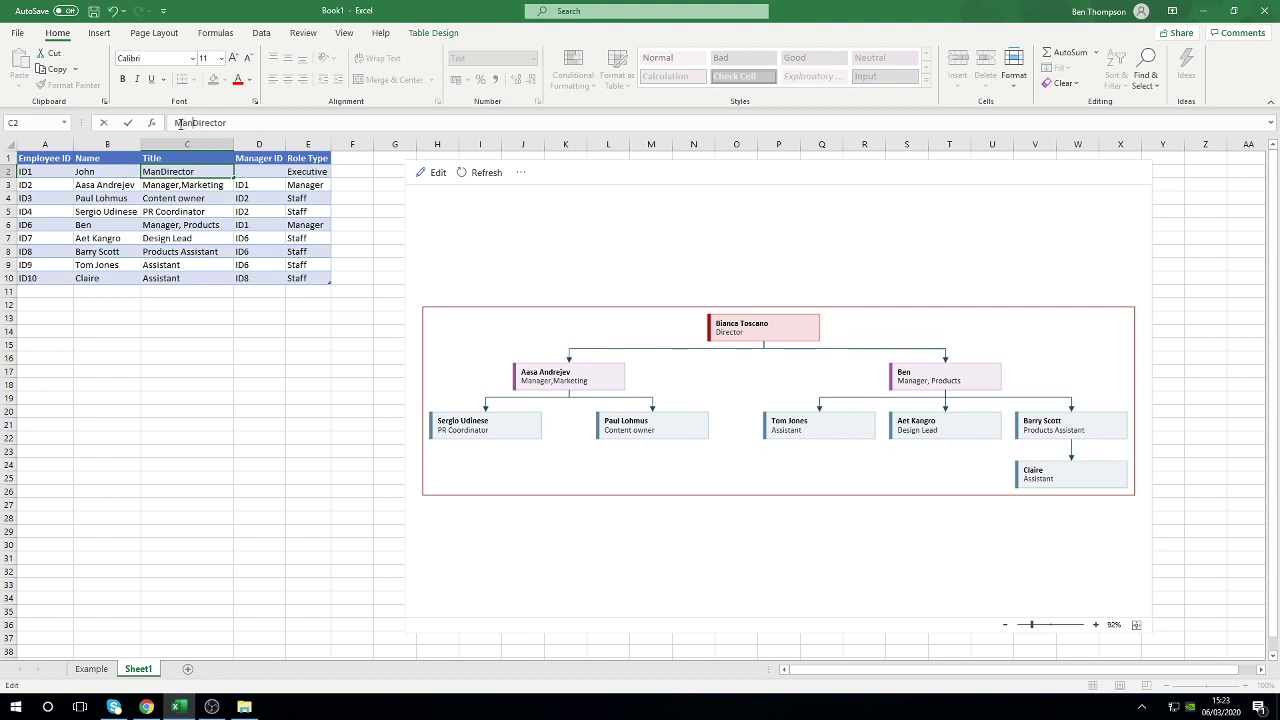
pyautogui.write('aging')
pyautogui.press('Return')
pyautogui.click(464, 172)
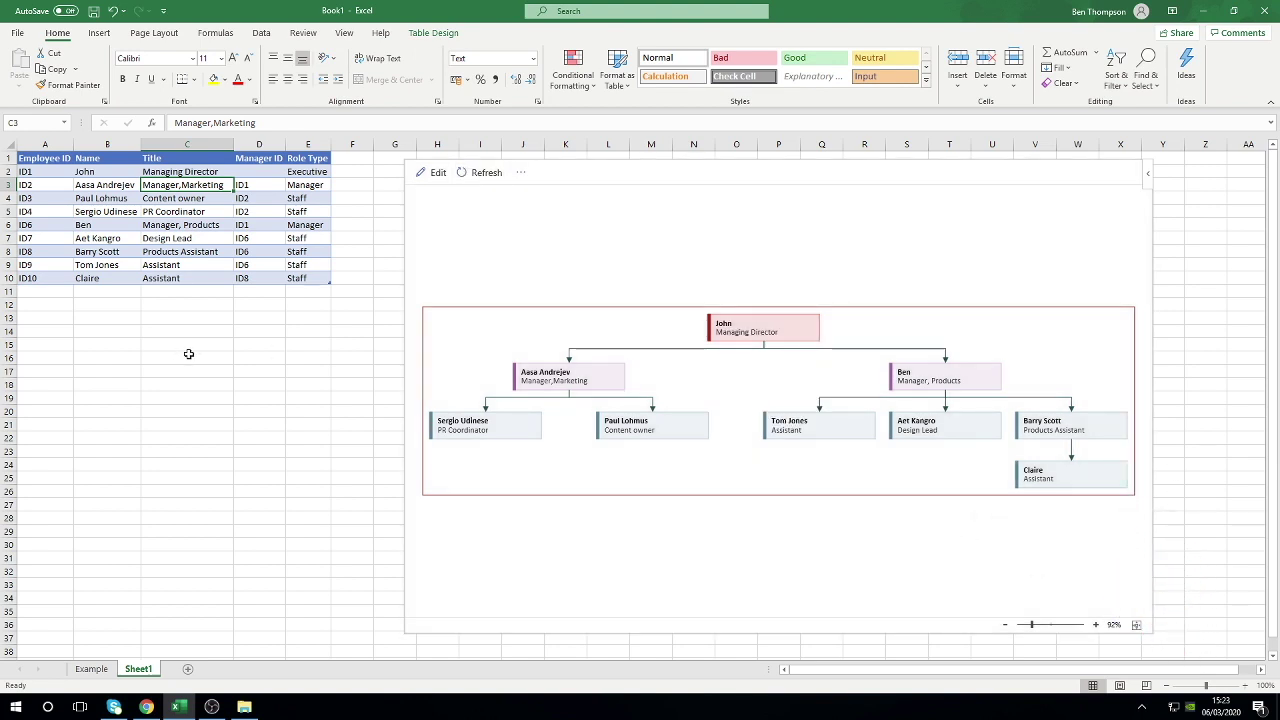
# Change the top employee's ID in A2 from ID1 to R123
pyautogui.click(50, 174)
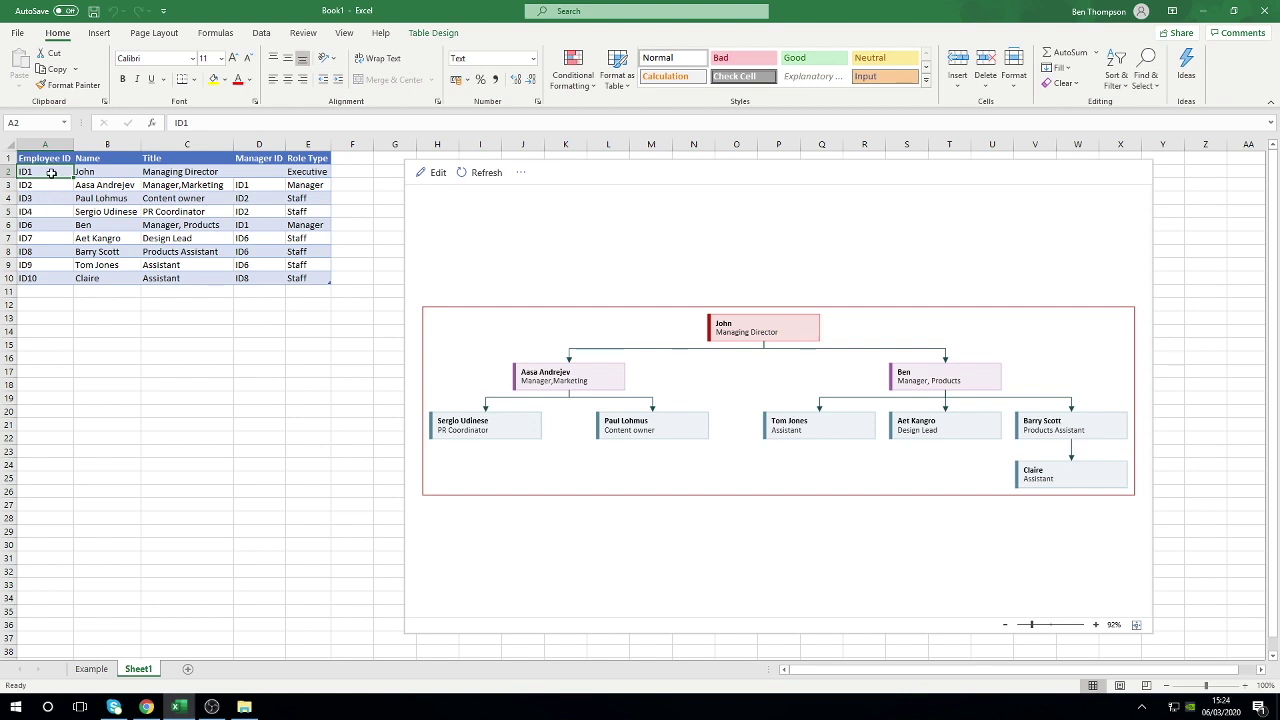
pyautogui.doubleClick(52, 172)
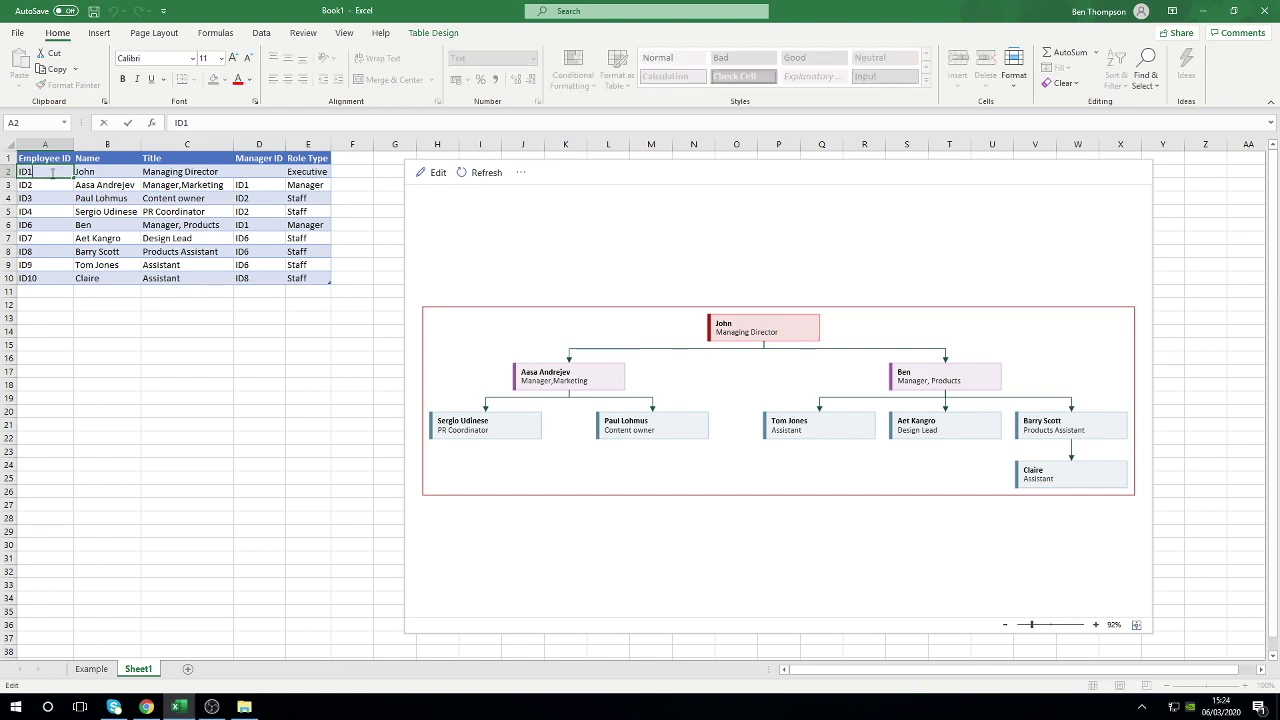
pyautogui.write('001')
pyautogui.click(55, 265)
pyautogui.click(47, 170)
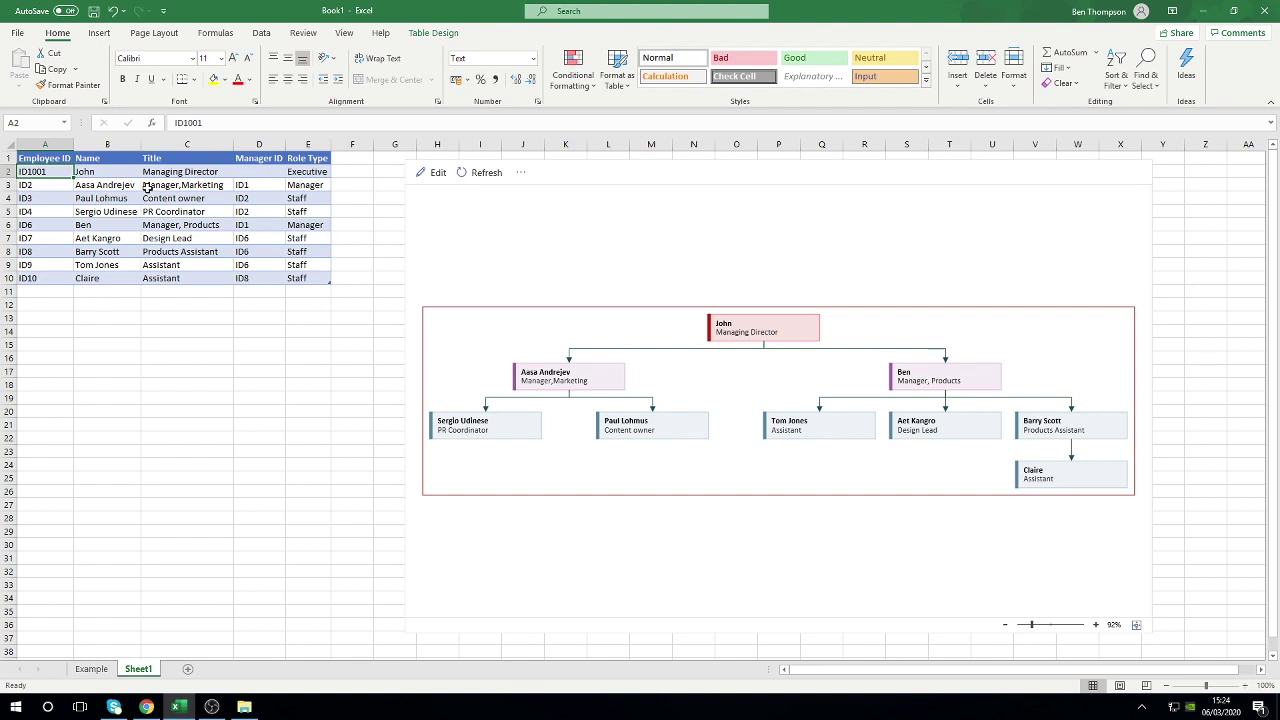
pyautogui.write('R123')
pyautogui.press('Return')
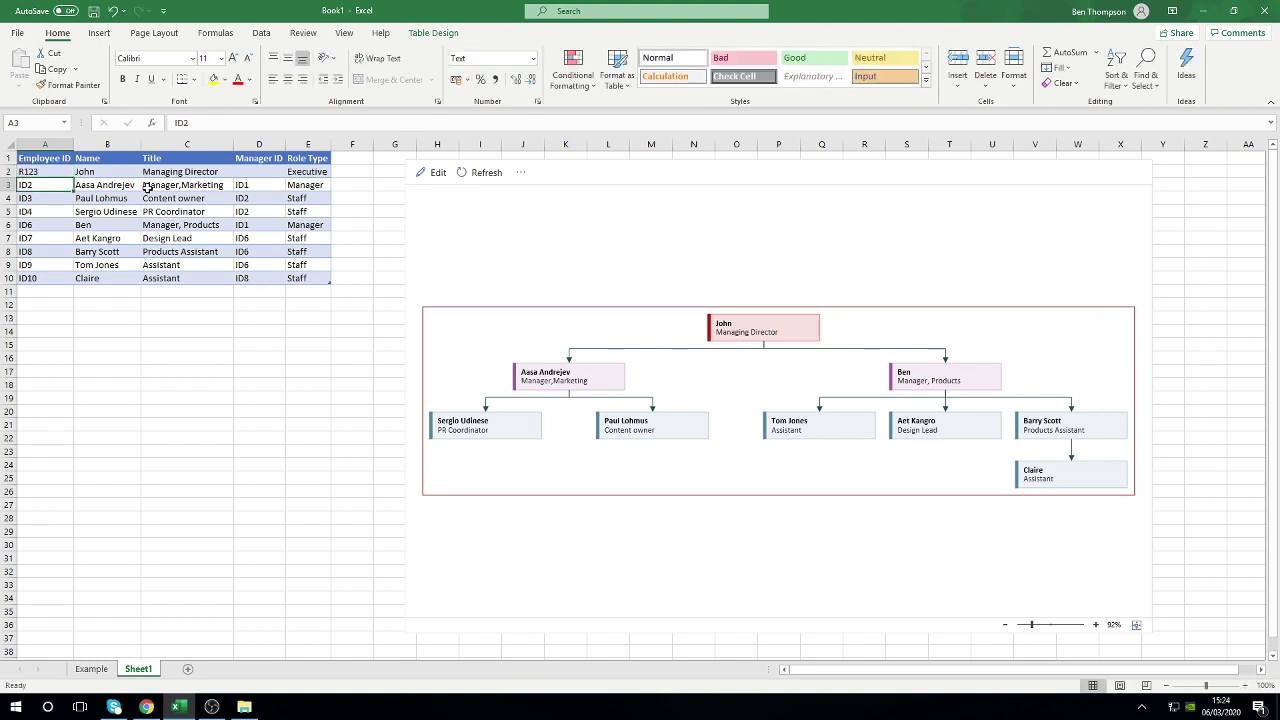
pyautogui.click(42, 171)
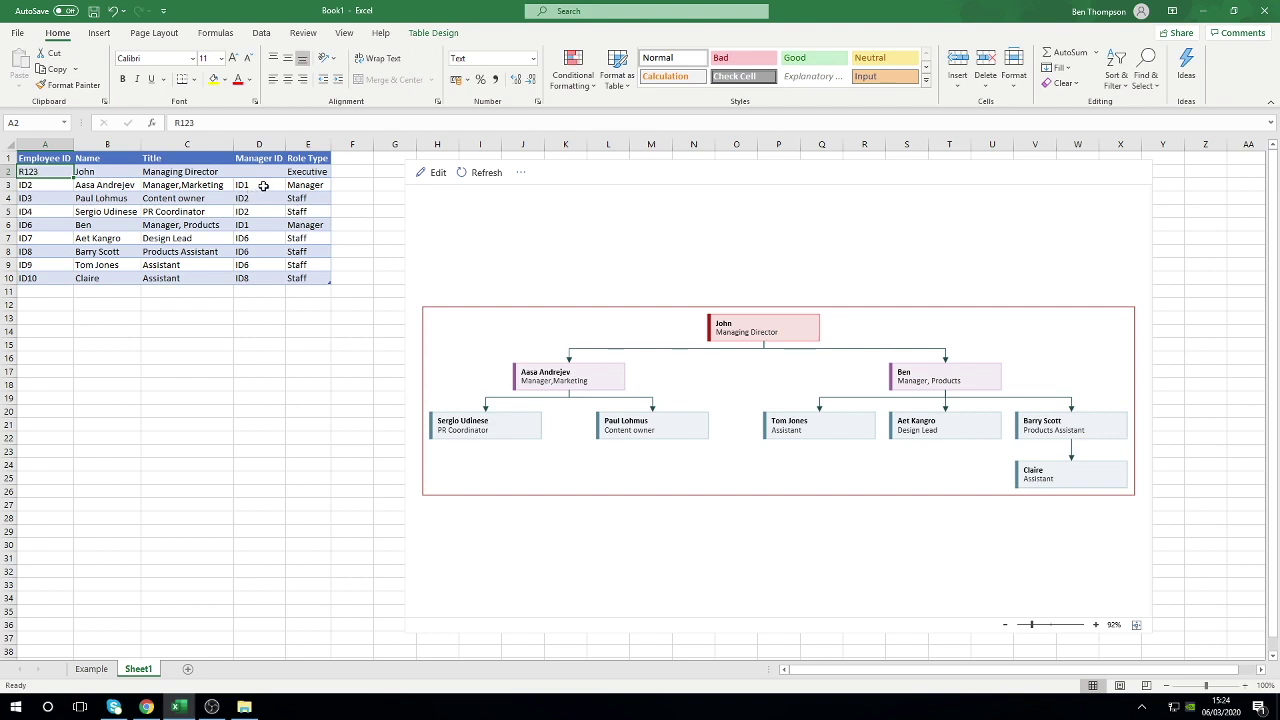
# Set R123 as manager ID in D3 and D6, then refresh the org chart
pyautogui.click(263, 186)
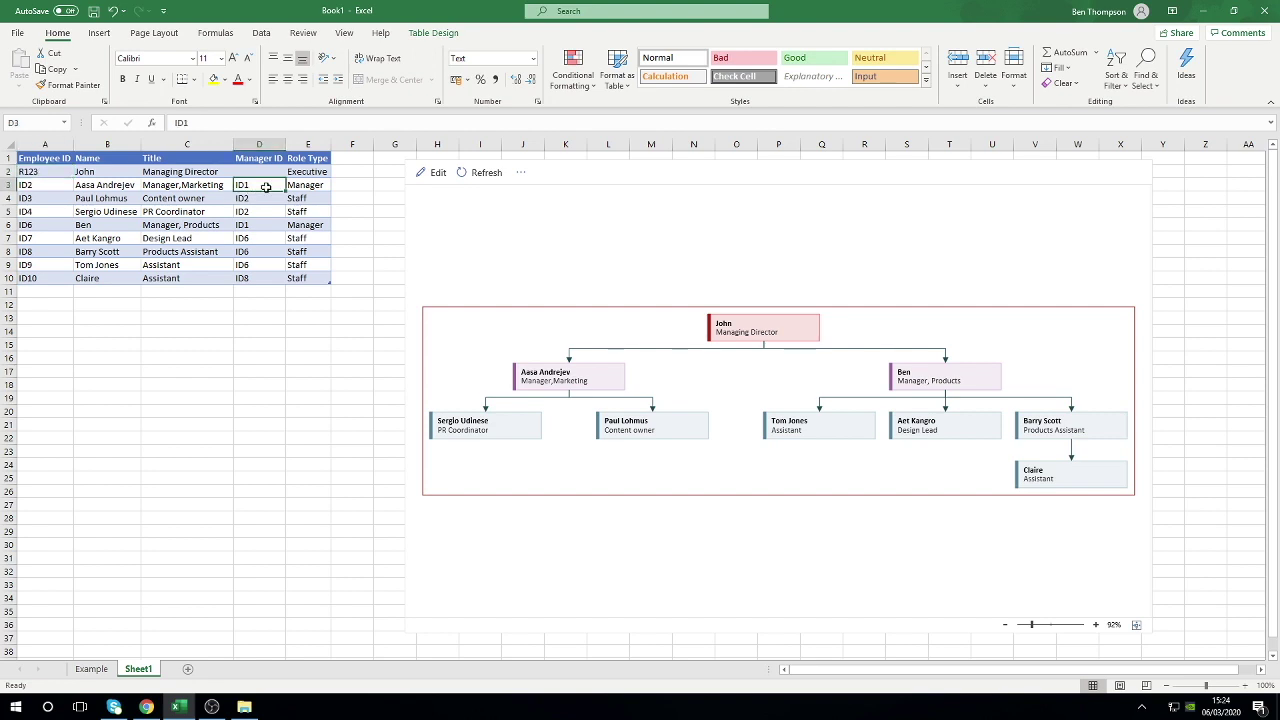
pyautogui.write('R123')
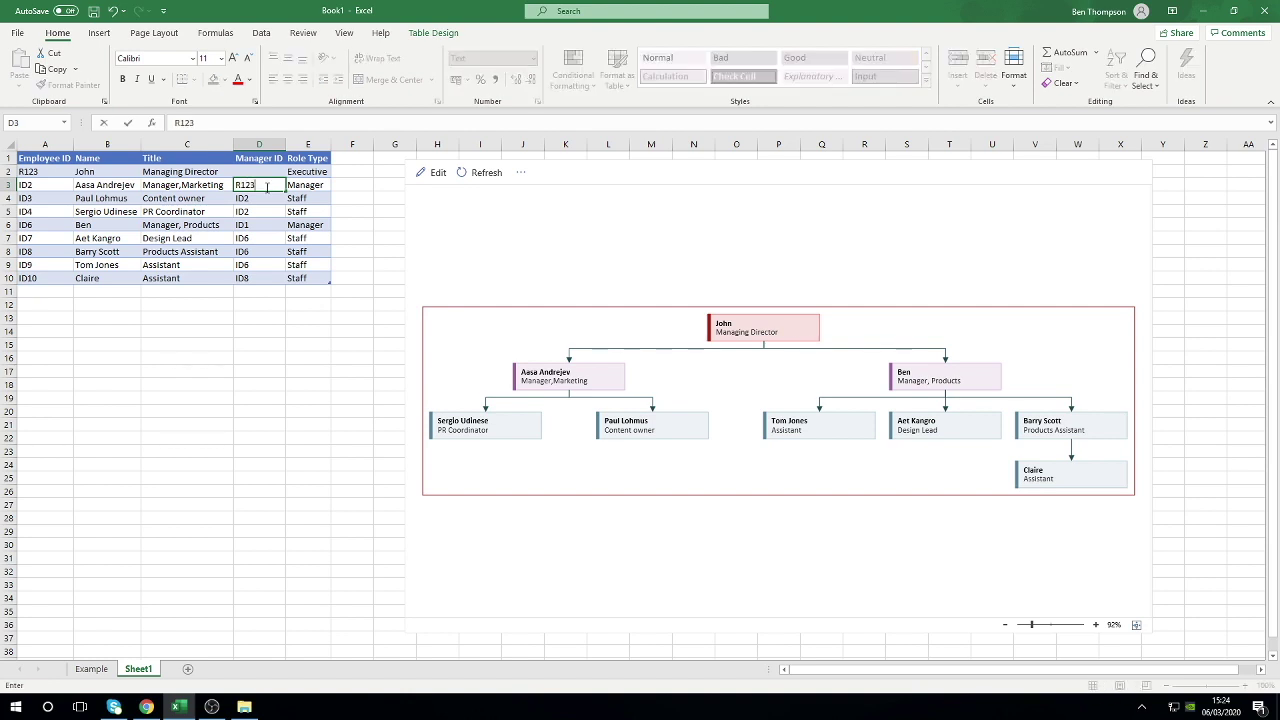
pyautogui.press('Return')
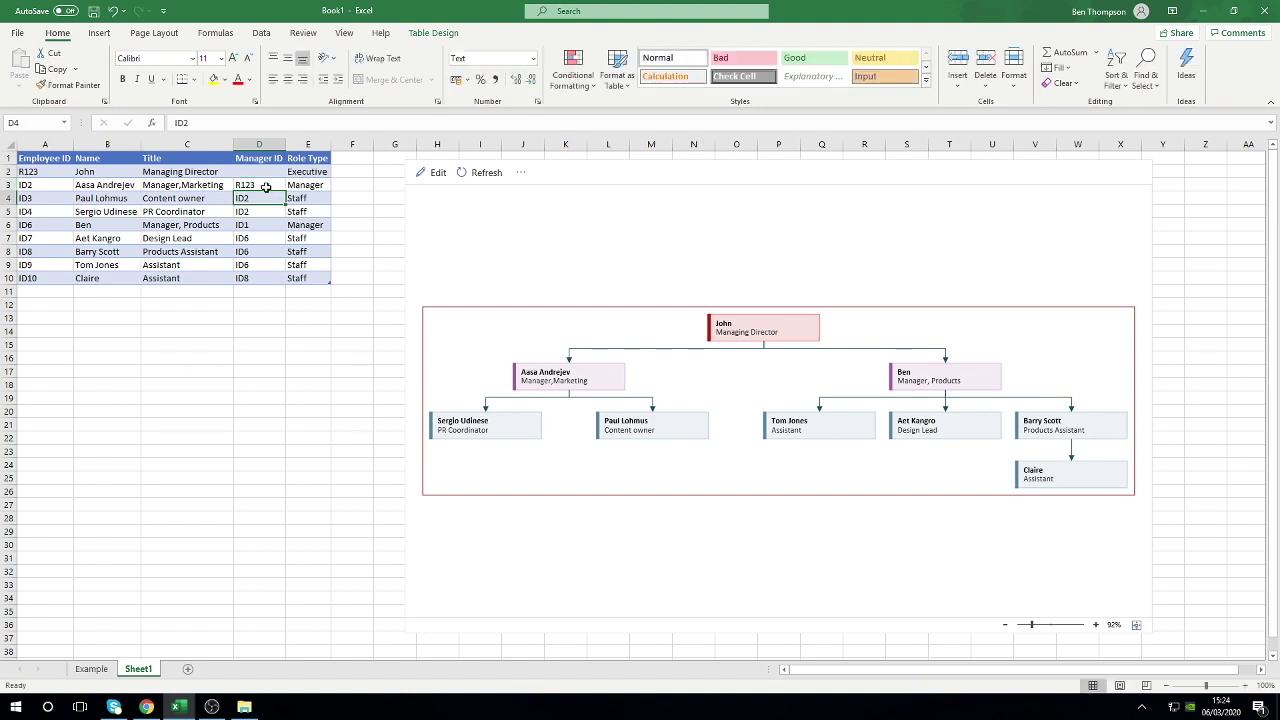
pyautogui.click(268, 188)
pyautogui.hotkey('ctrl', 'c')
pyautogui.rightClick(262, 229)
pyautogui.click(315, 295)
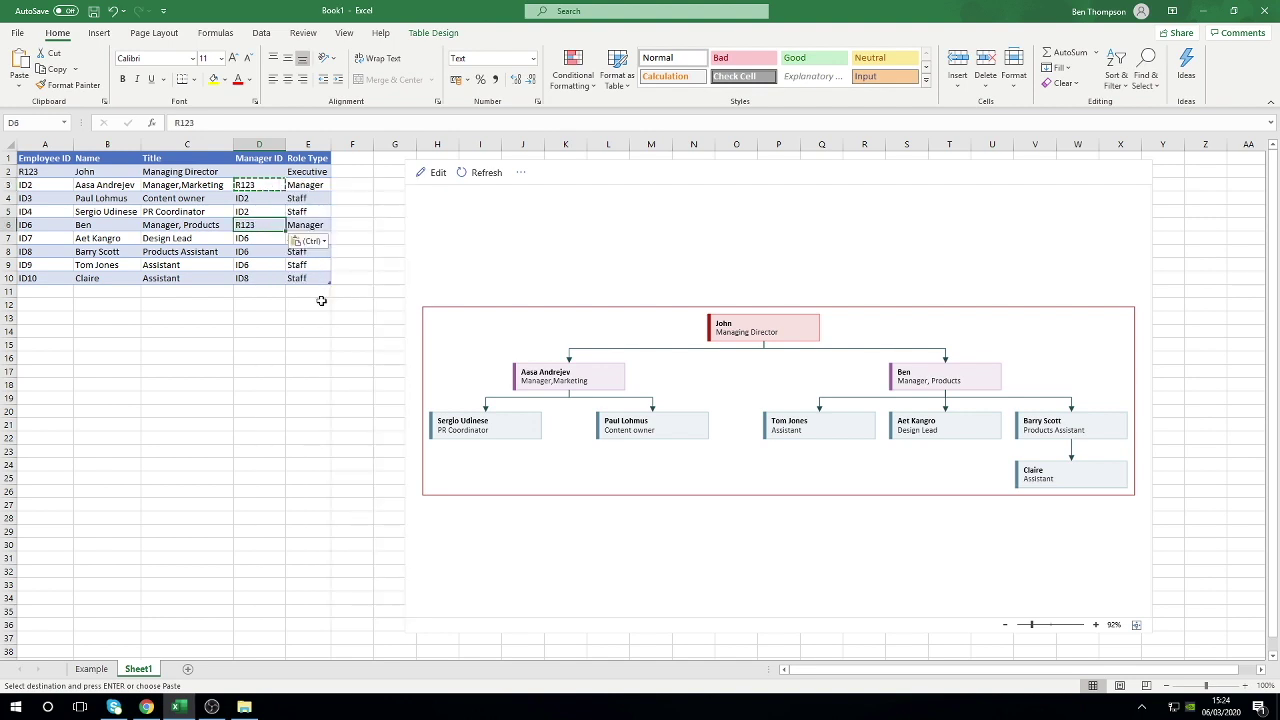
pyautogui.click(480, 172)
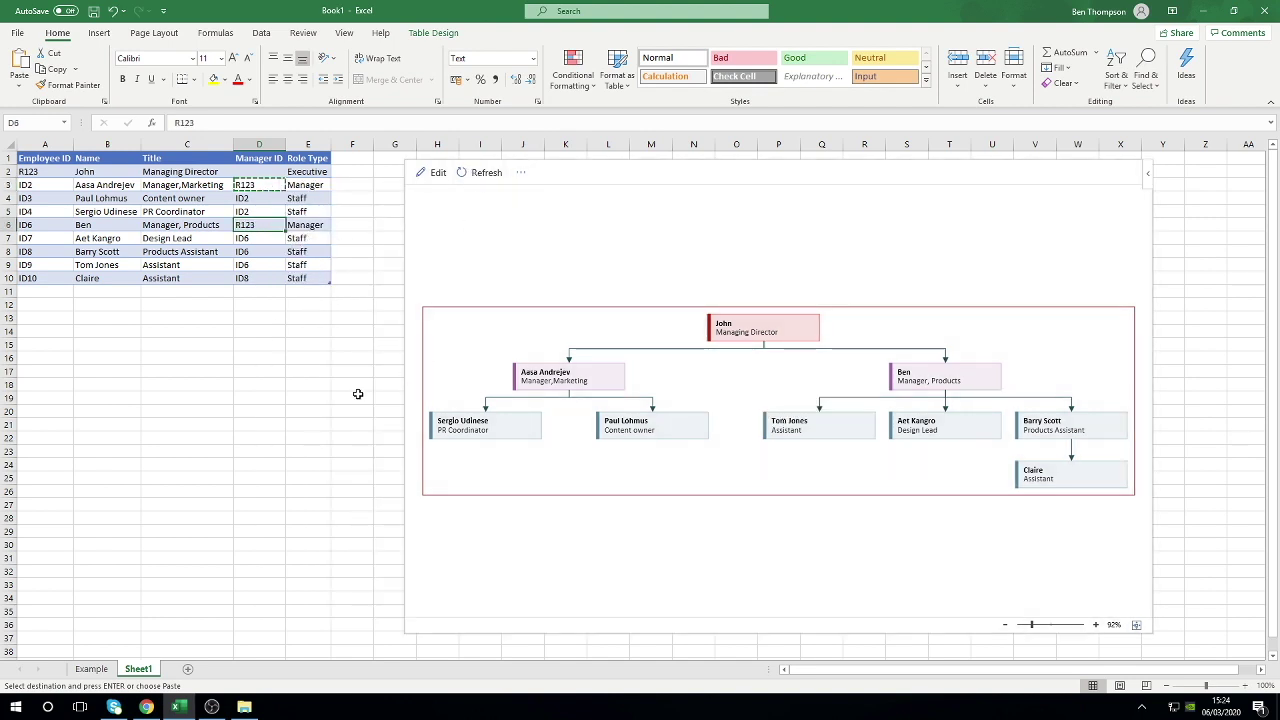
pyautogui.click(357, 394)
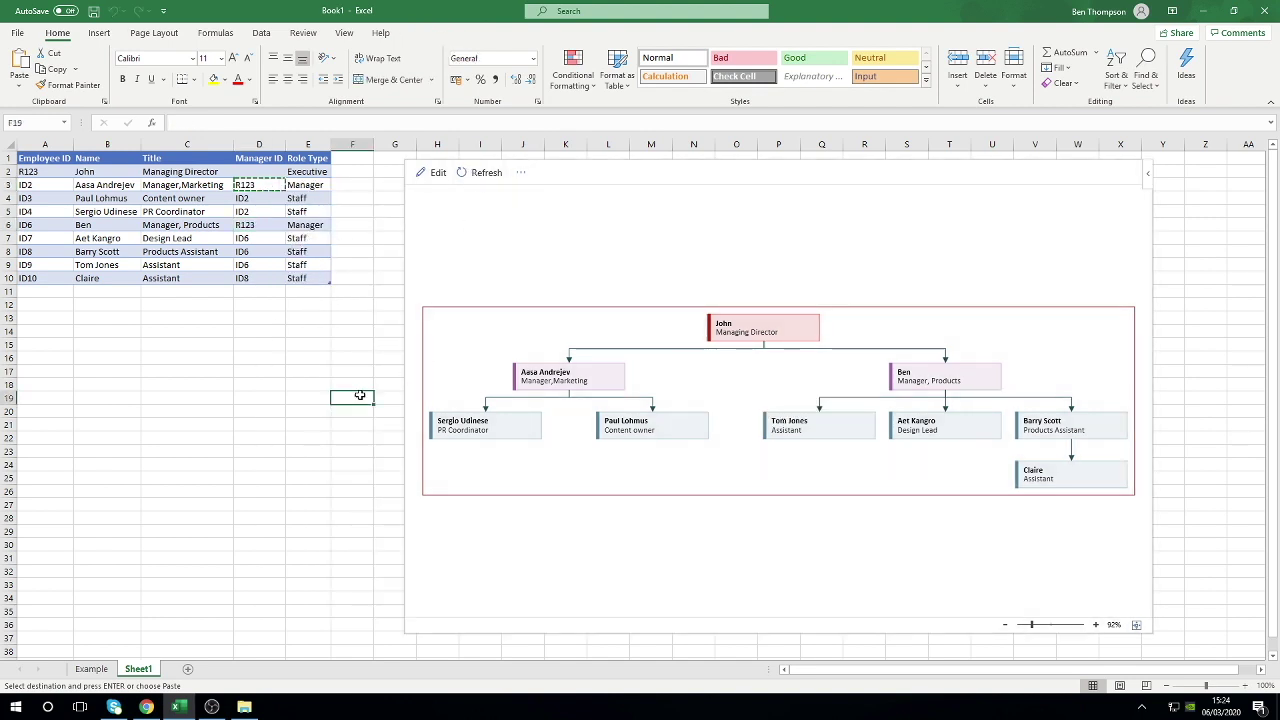
pyautogui.click(363, 266)
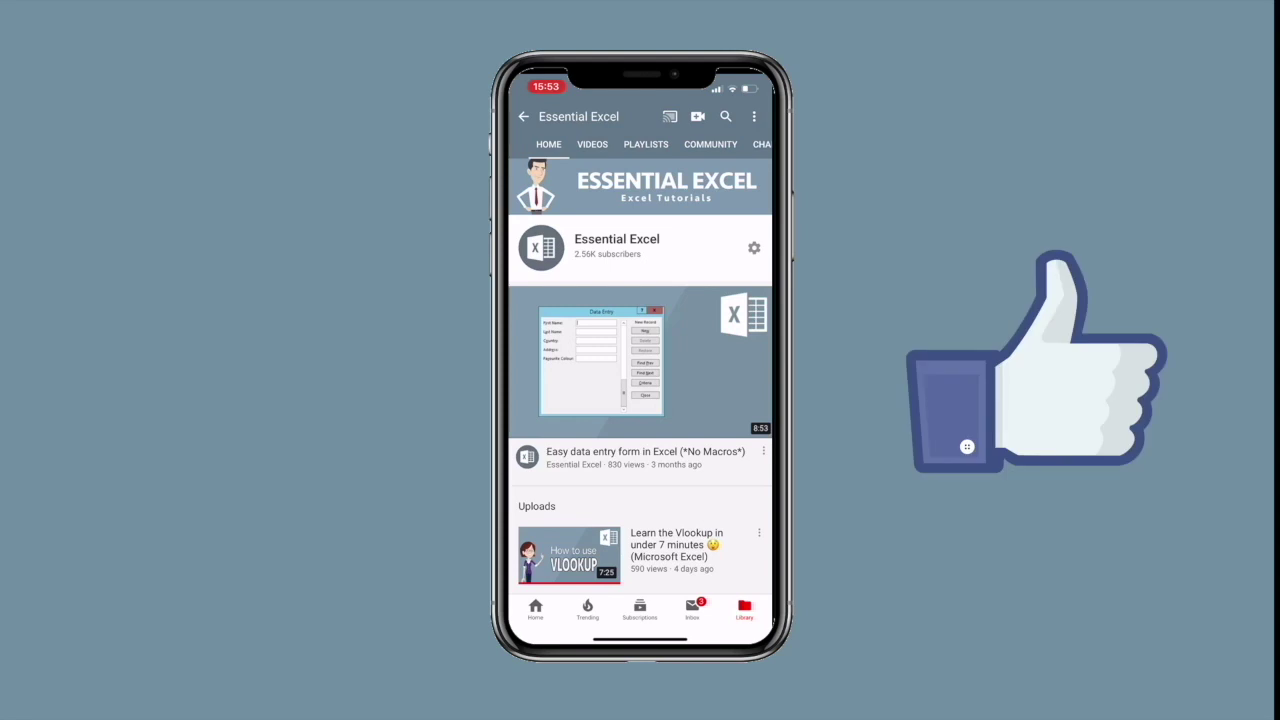
pyautogui.click(592, 144)
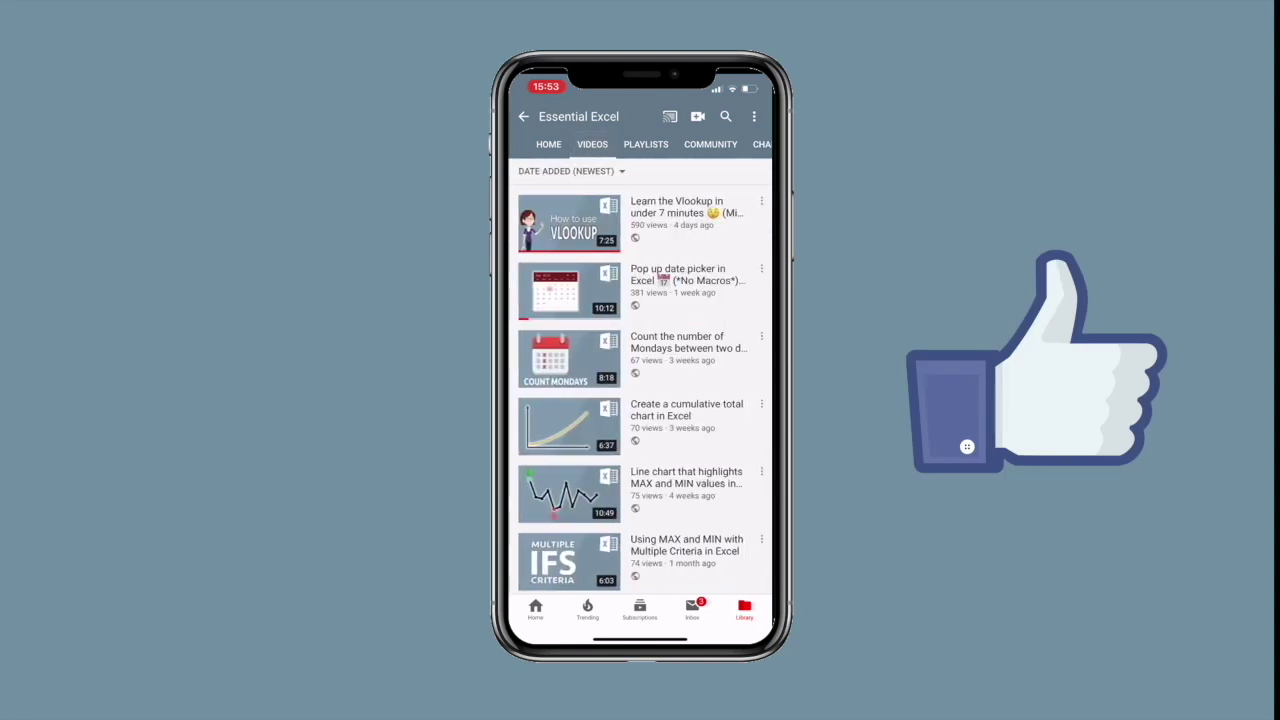
pyautogui.scroll(-10, 640, 360)
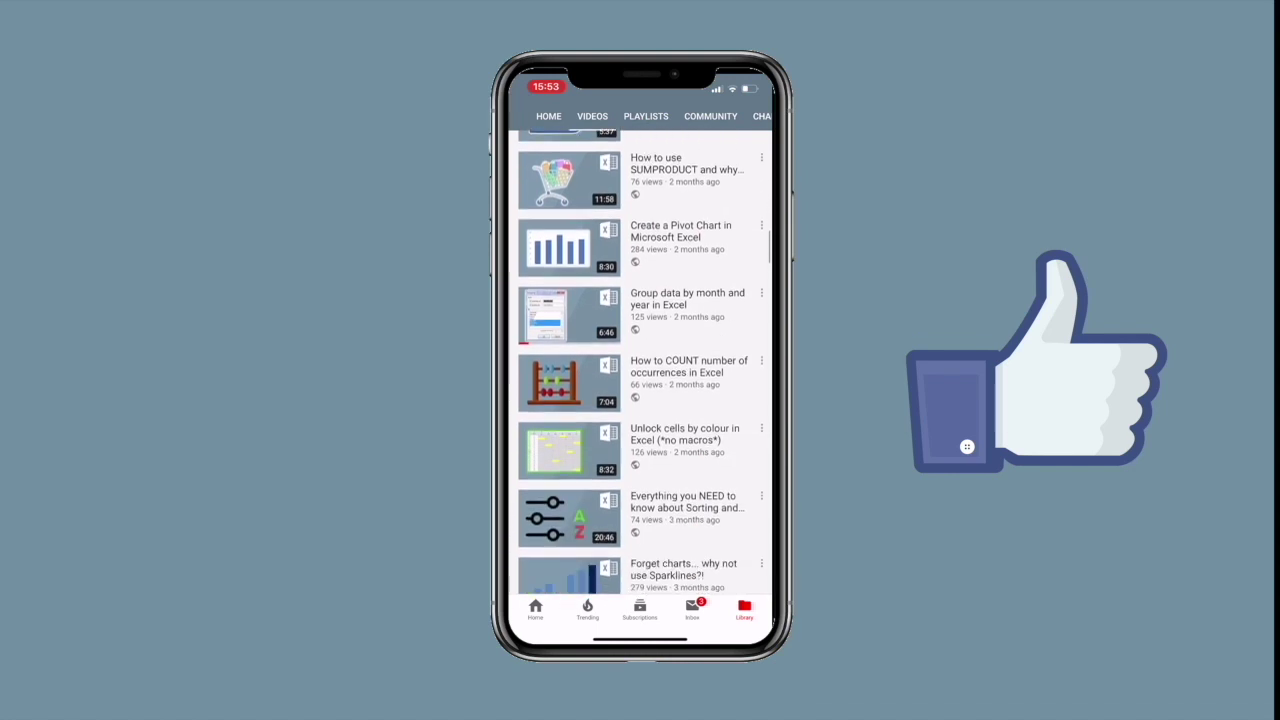
pyautogui.click(646, 116)
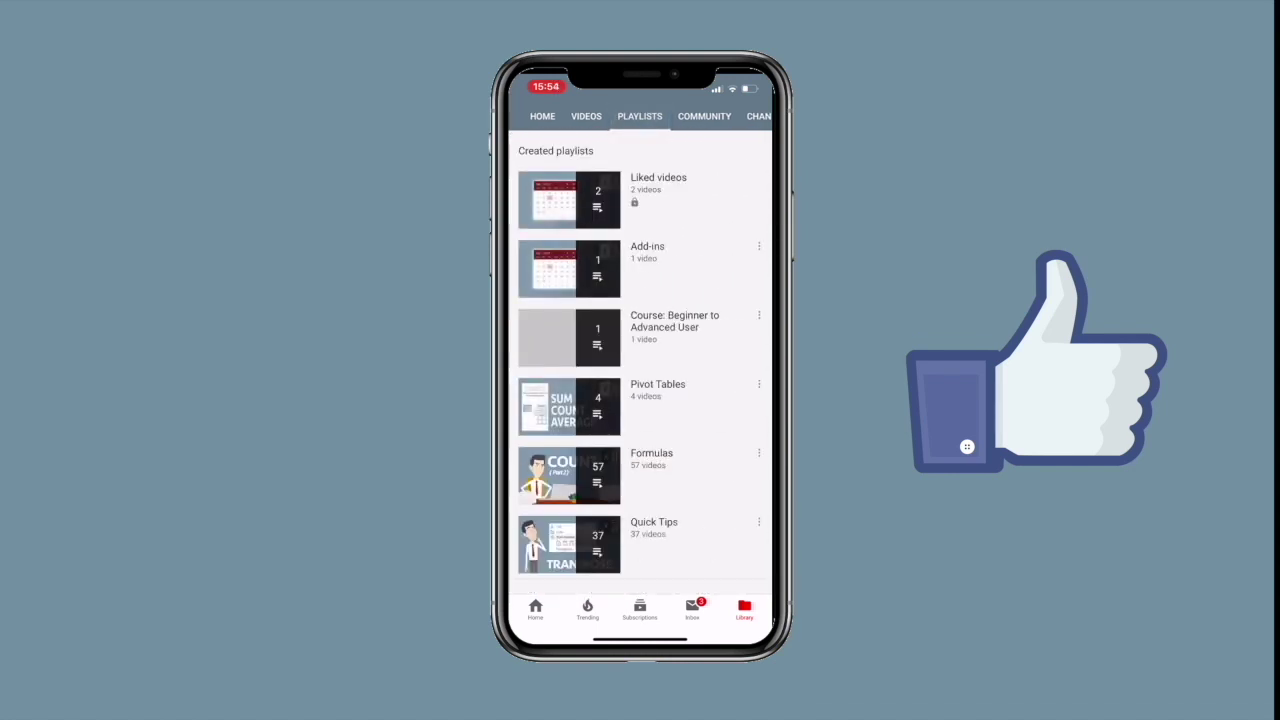
pyautogui.click(542, 116)
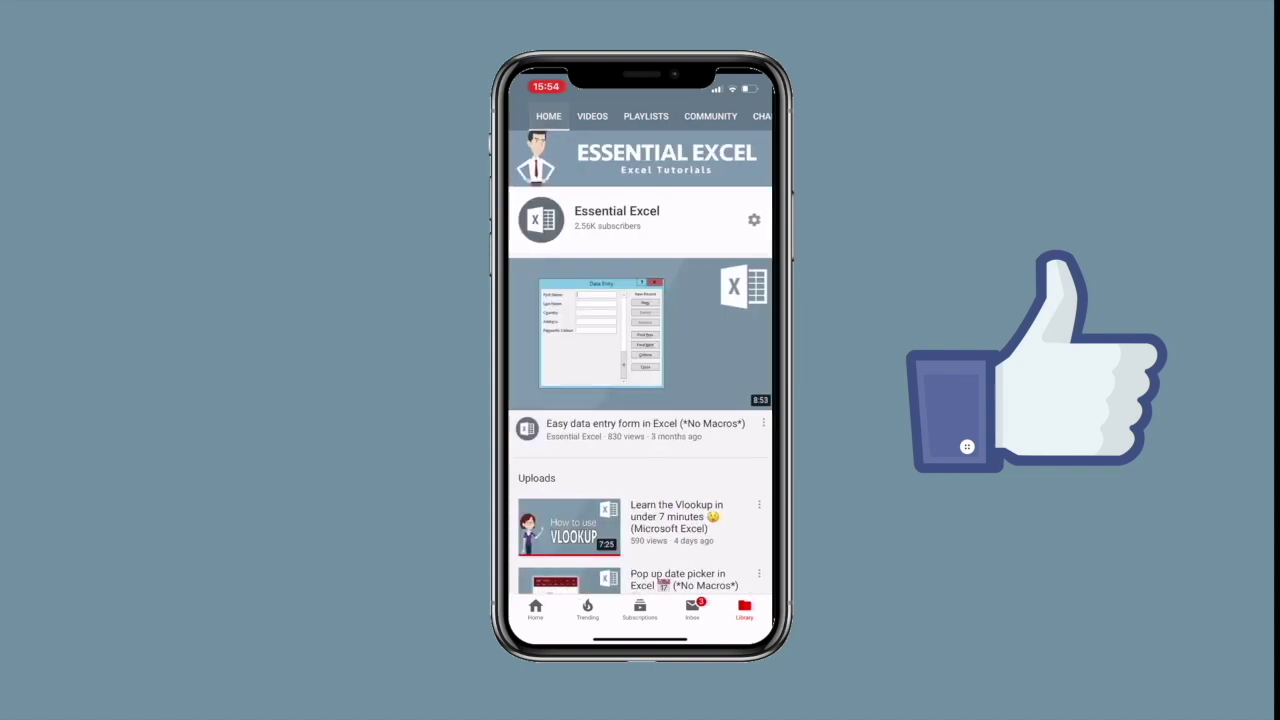